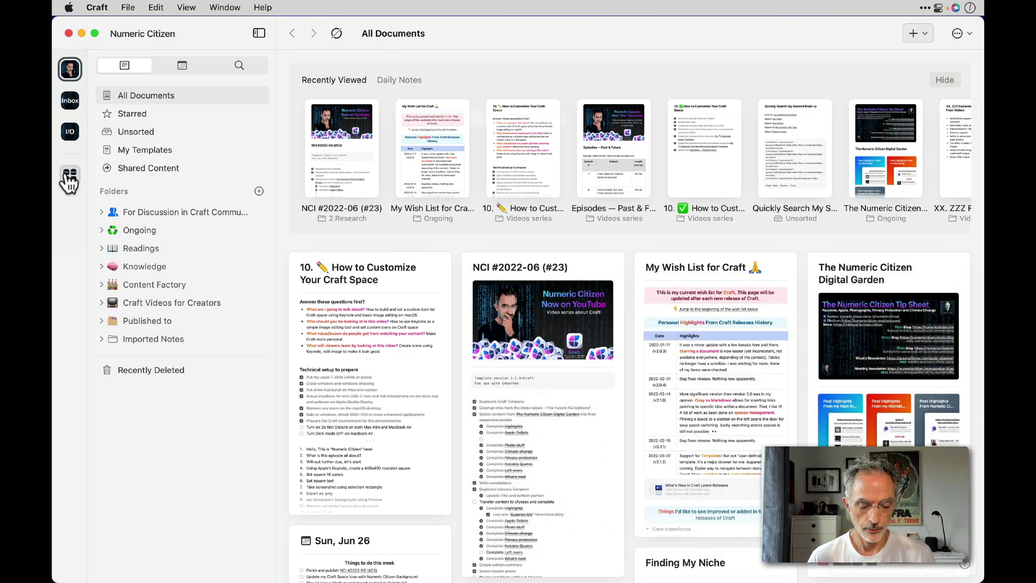
- Create a new synced Craft space named 'Demo'
{"action": "left_click", "coordinate": [69, 178]}
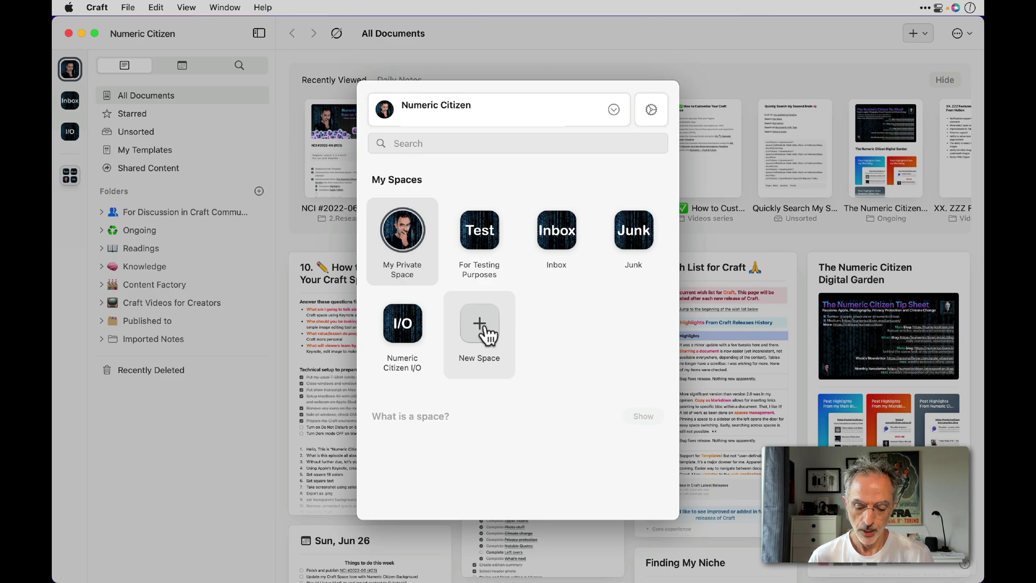
{"action": "left_click", "coordinate": [485, 328]}
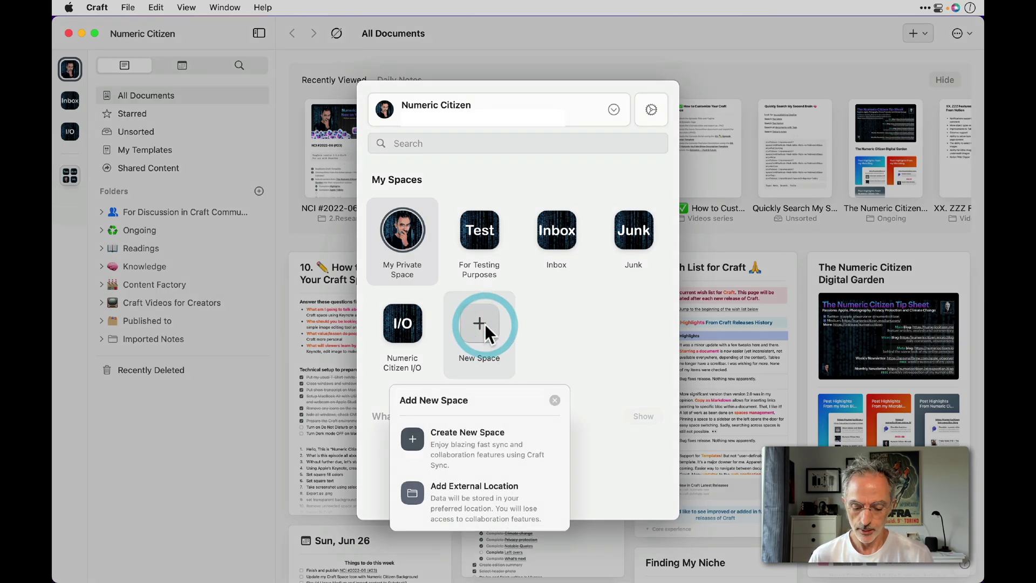
{"action": "left_click", "coordinate": [490, 445]}
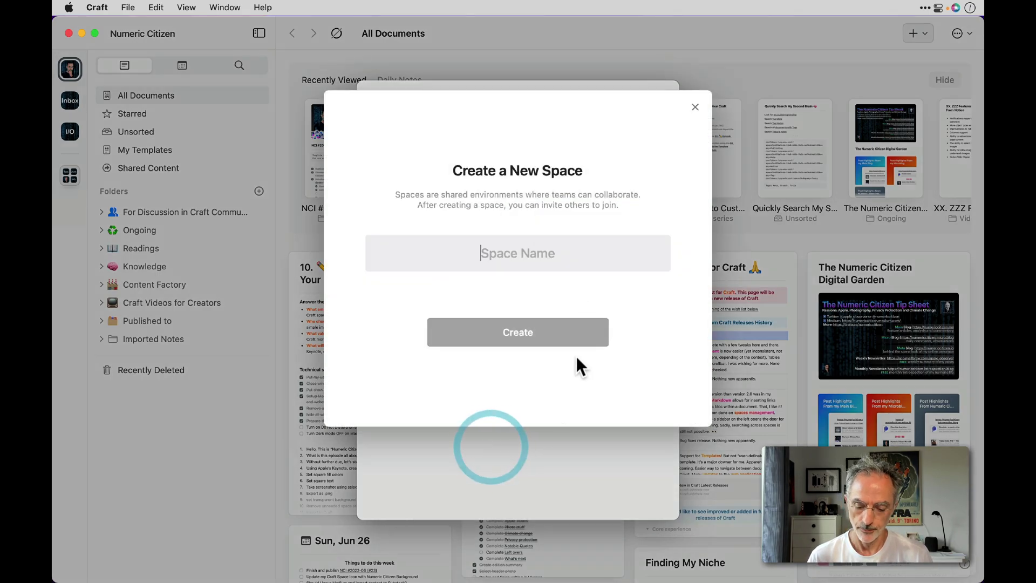
{"action": "type", "text": "Demo"}
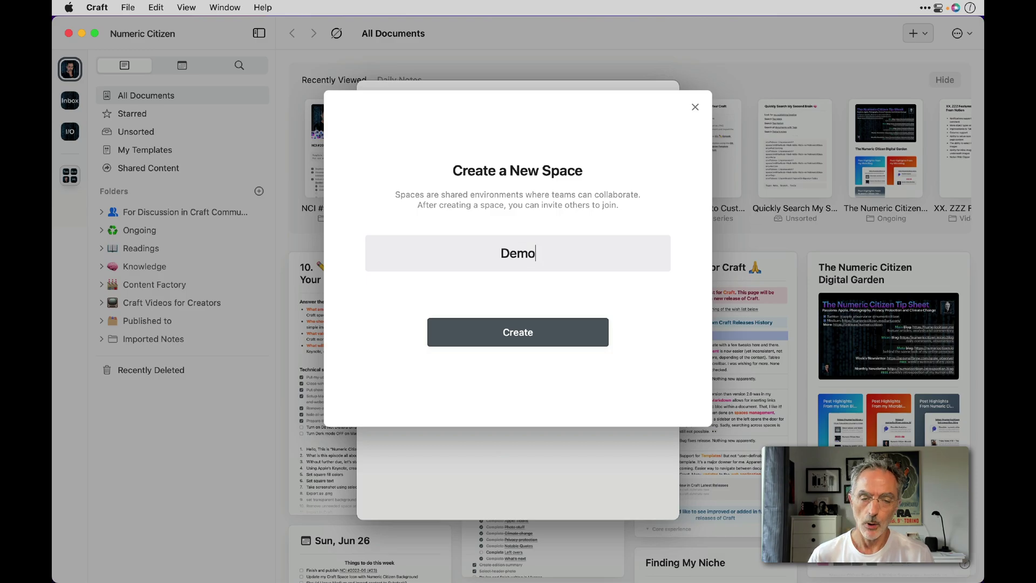
{"action": "left_click", "coordinate": [533, 326]}
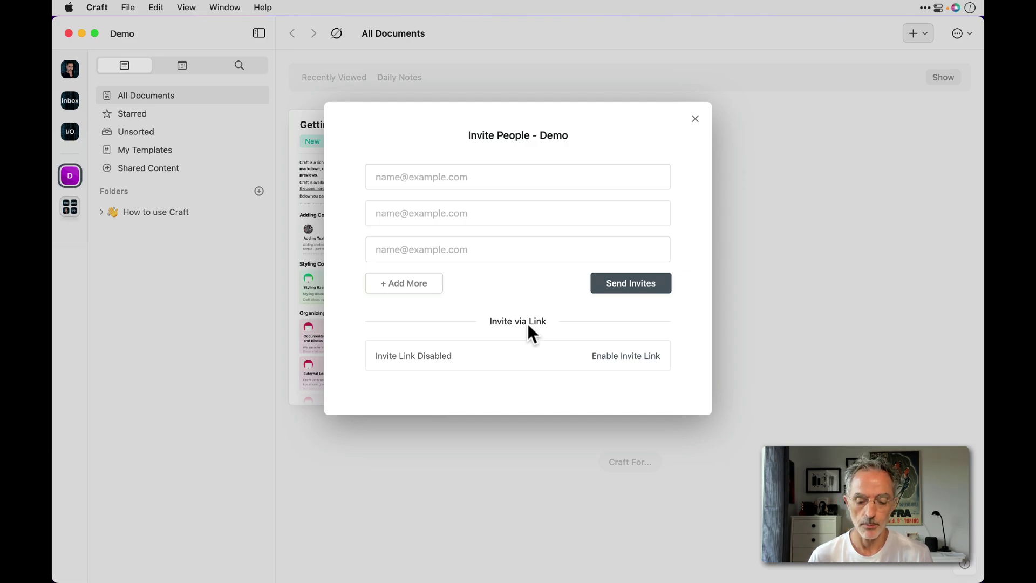
- Dismiss the Invite People prompt without sending any invites
{"action": "left_click", "coordinate": [695, 120]}
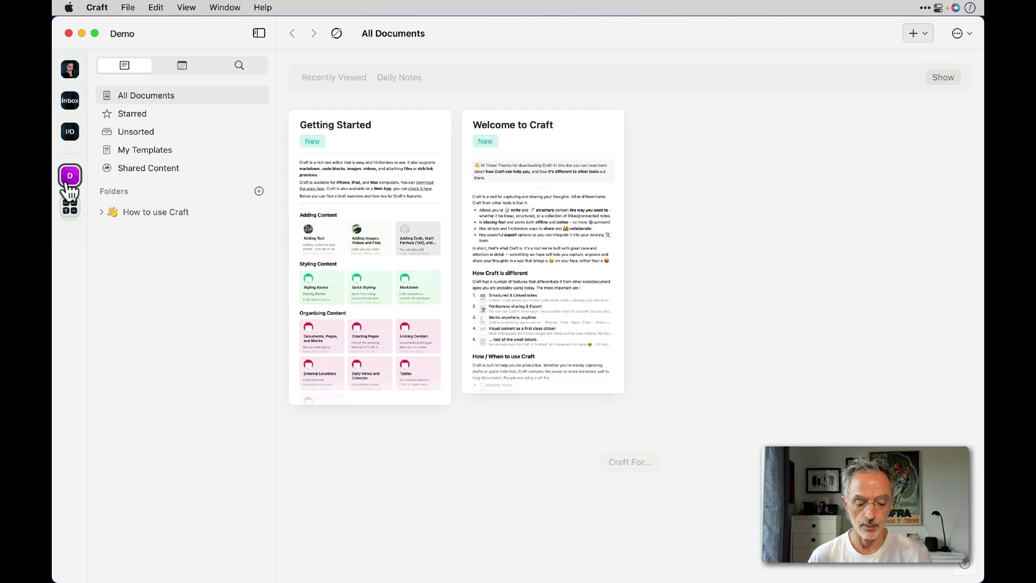
- Open Space Settings for the Demo space from its context menu
{"action": "right_click", "coordinate": [70, 175]}
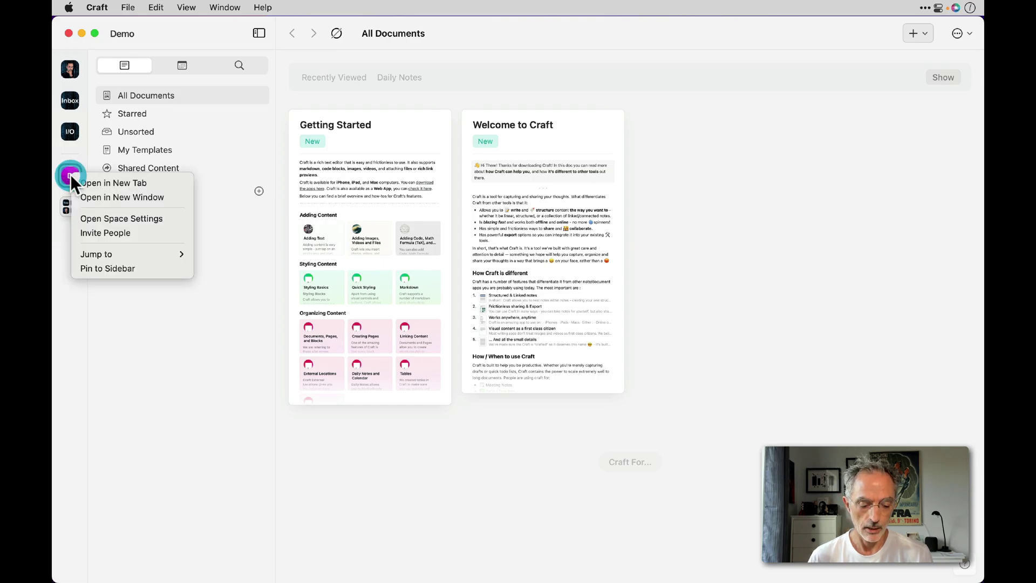
{"action": "left_click", "coordinate": [128, 217]}
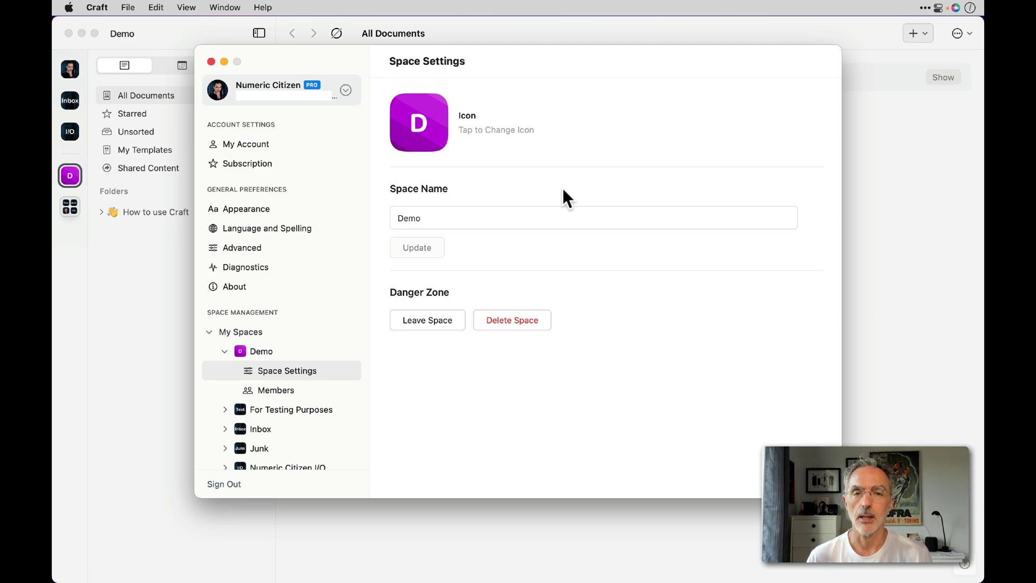
{"action": "key", "text": "super+shift+2"}
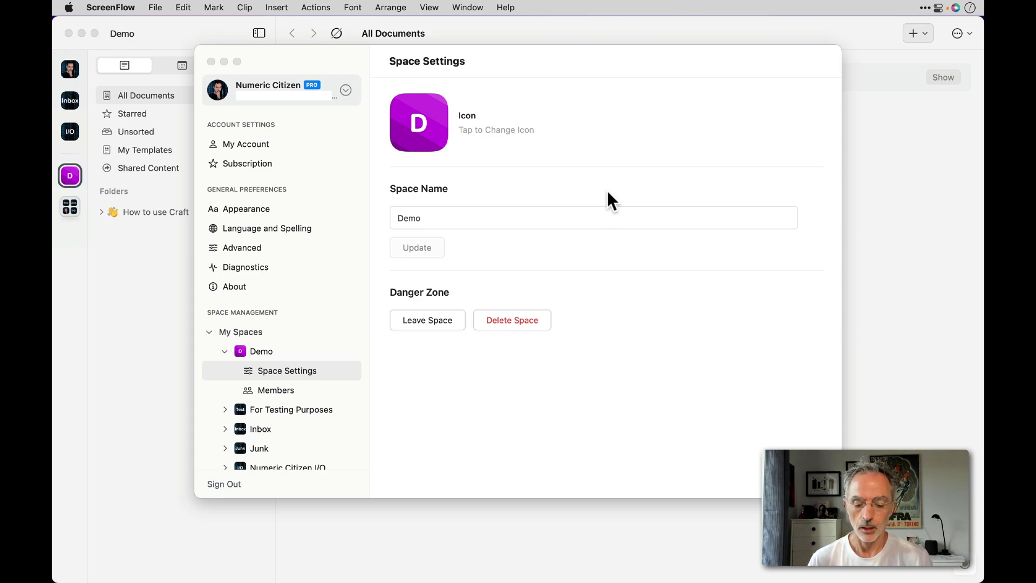
- Close the Demo Space Settings window and show the space switcher listing all spaces
{"action": "left_click", "coordinate": [461, 218]}
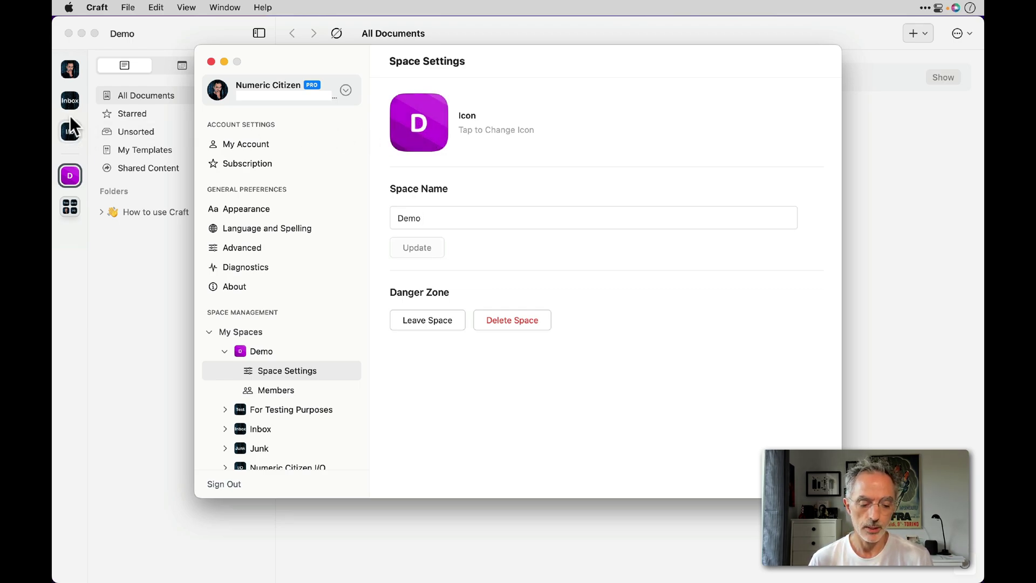
{"action": "left_click", "coordinate": [209, 61]}
{"action": "left_click", "coordinate": [71, 208]}
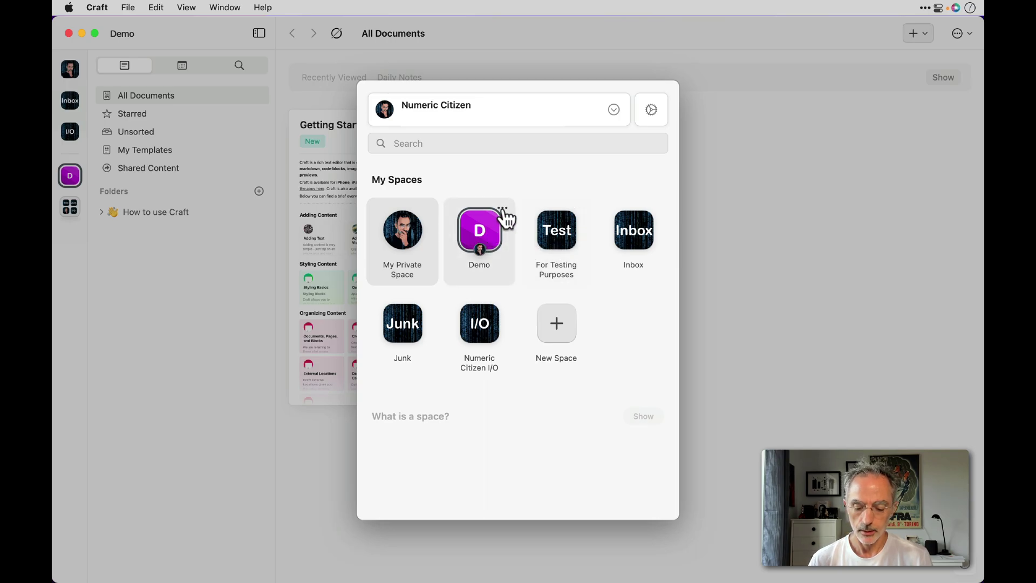
- Reopen the Demo space's settings from its tile menu, then switch to Keynote
{"action": "left_click", "coordinate": [503, 210]}
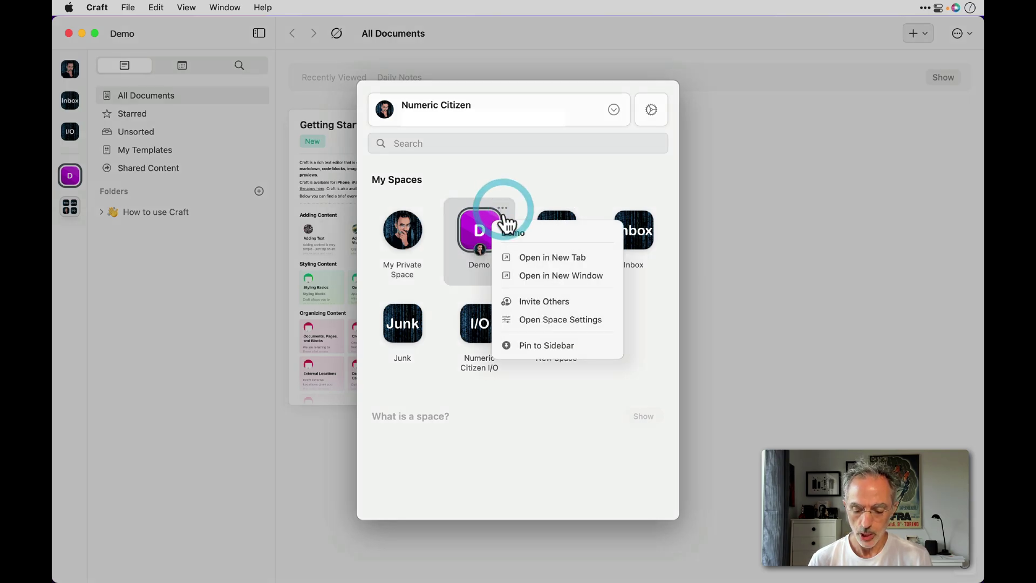
{"action": "left_click", "coordinate": [557, 319]}
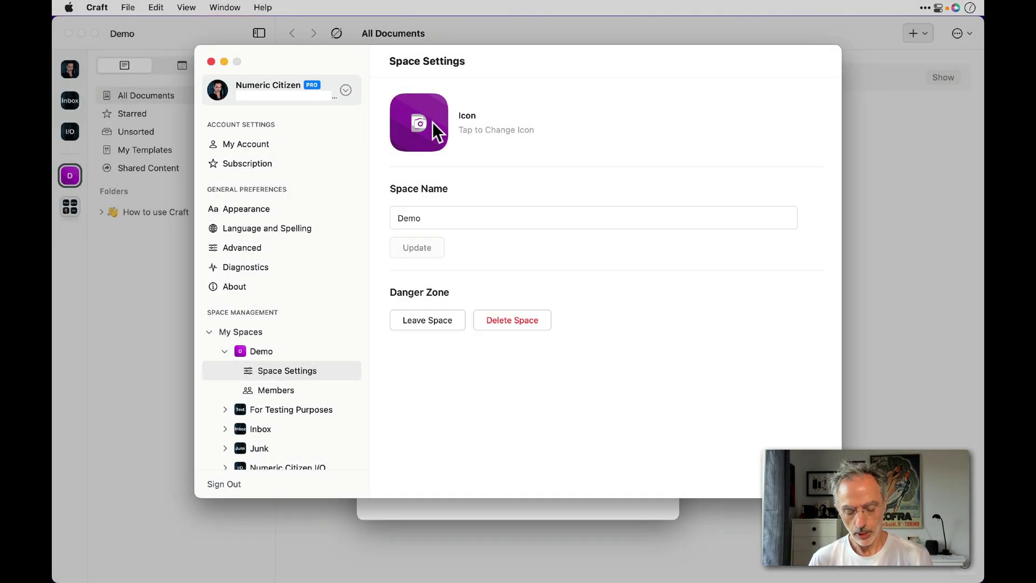
{"action": "key", "text": "super+Tab"}
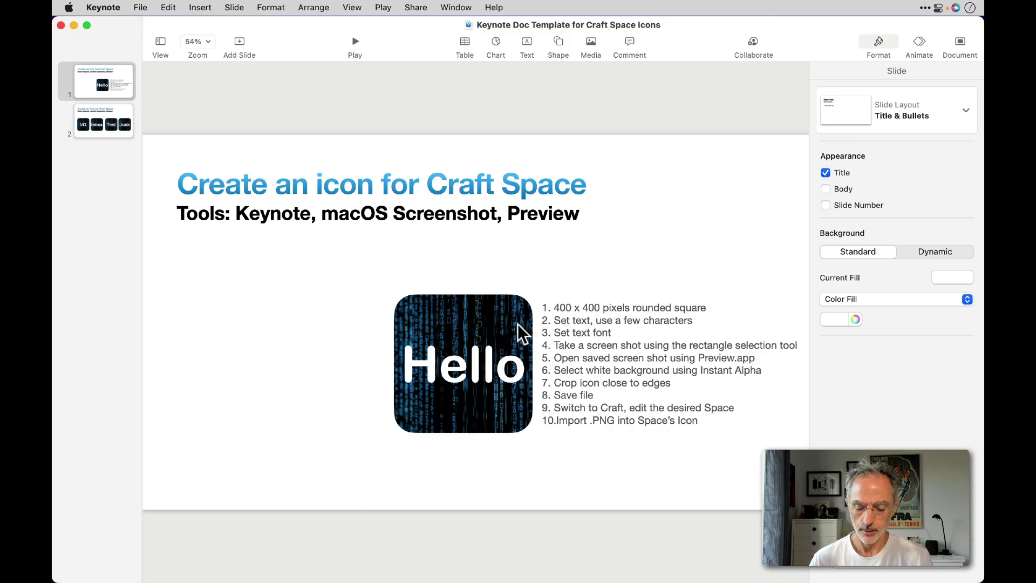
- Select the sample Hello icon and bring up Keynote's shape choices
{"action": "left_click", "coordinate": [499, 313]}
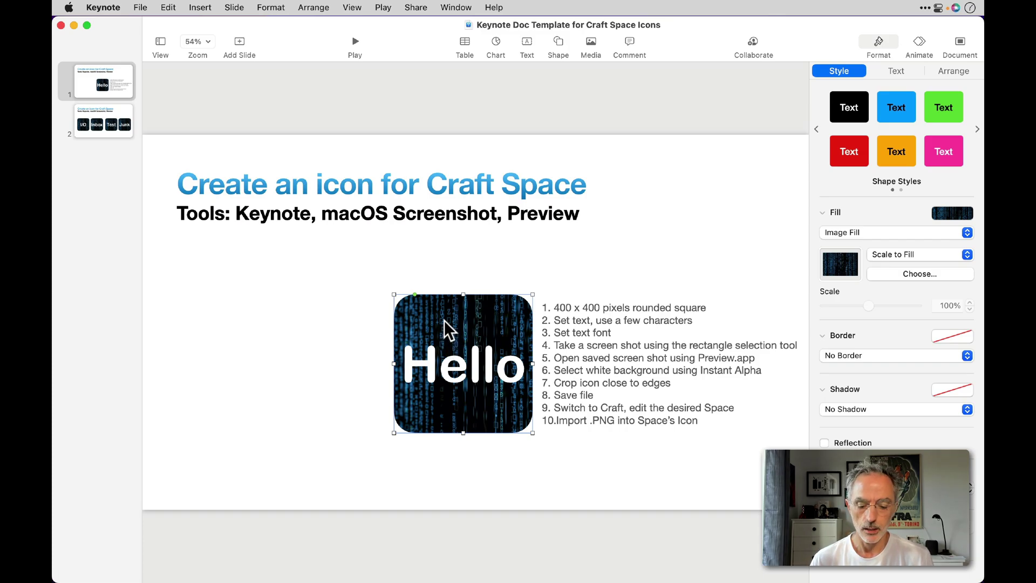
{"action": "left_click", "coordinate": [557, 42]}
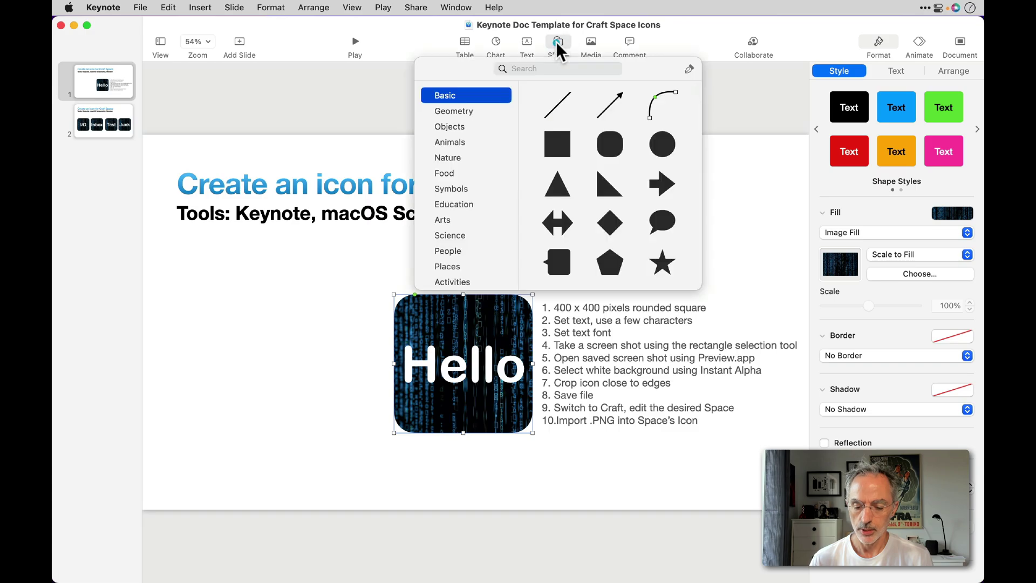
- Insert a rounded square, size it to 400 pt, and place it left of the Hello icon
{"action": "left_click", "coordinate": [612, 147]}
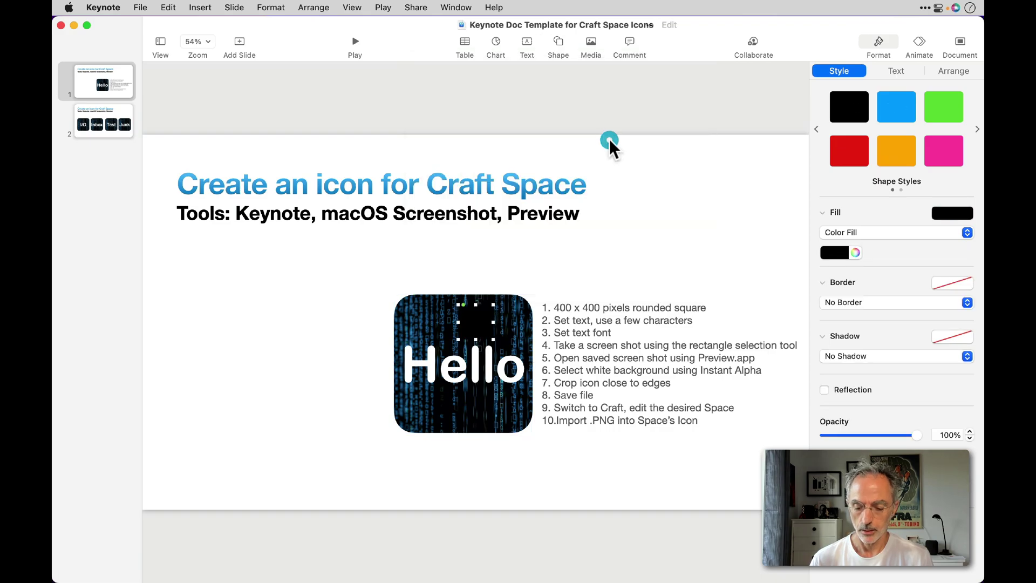
{"action": "left_click_drag", "start_coordinate": [473, 312], "coordinate": [365, 443]}
{"action": "left_click_drag", "start_coordinate": [354, 366], "coordinate": [326, 339]}
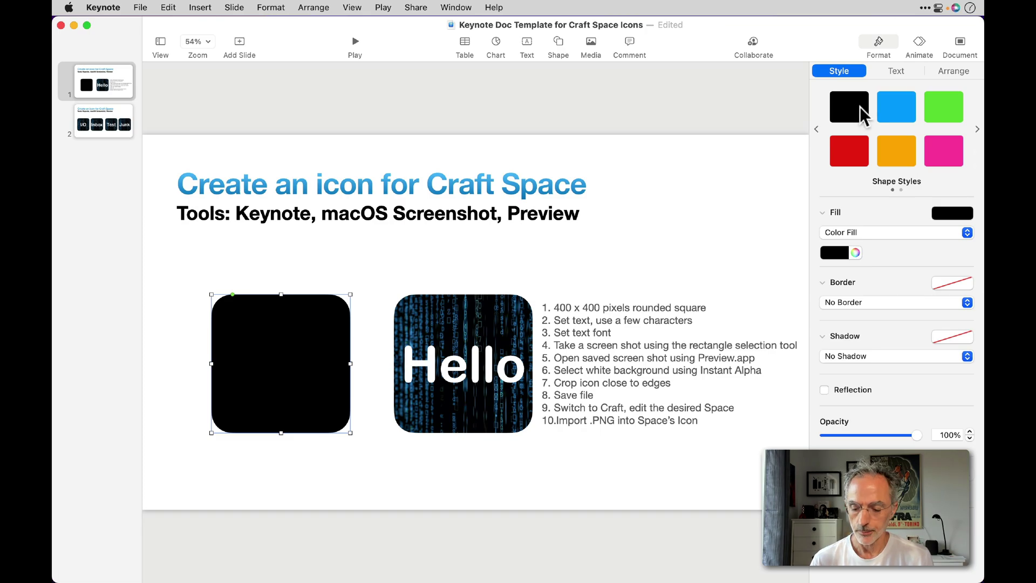
- Try an advanced gradient with a salmon pink middle stop, then settle on the blue two-colour Gradient Fill
{"action": "left_click", "coordinate": [885, 231]}
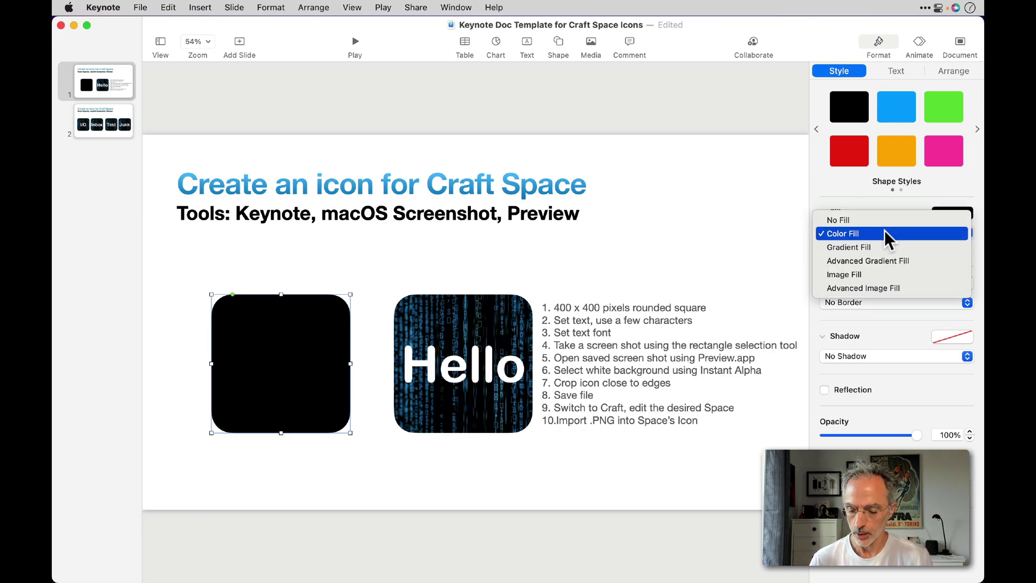
{"action": "left_click", "coordinate": [881, 245]}
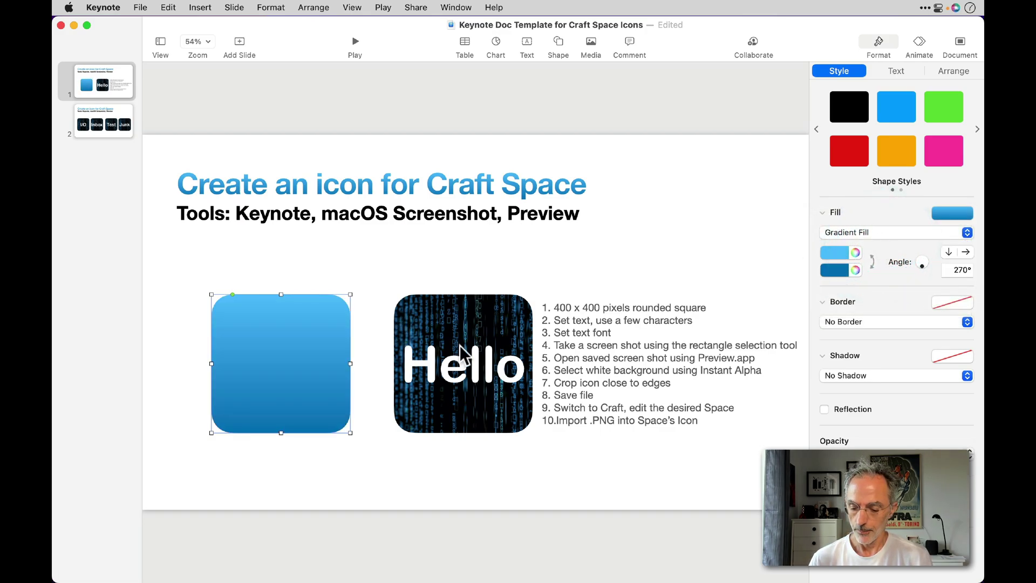
{"action": "left_click", "coordinate": [872, 235]}
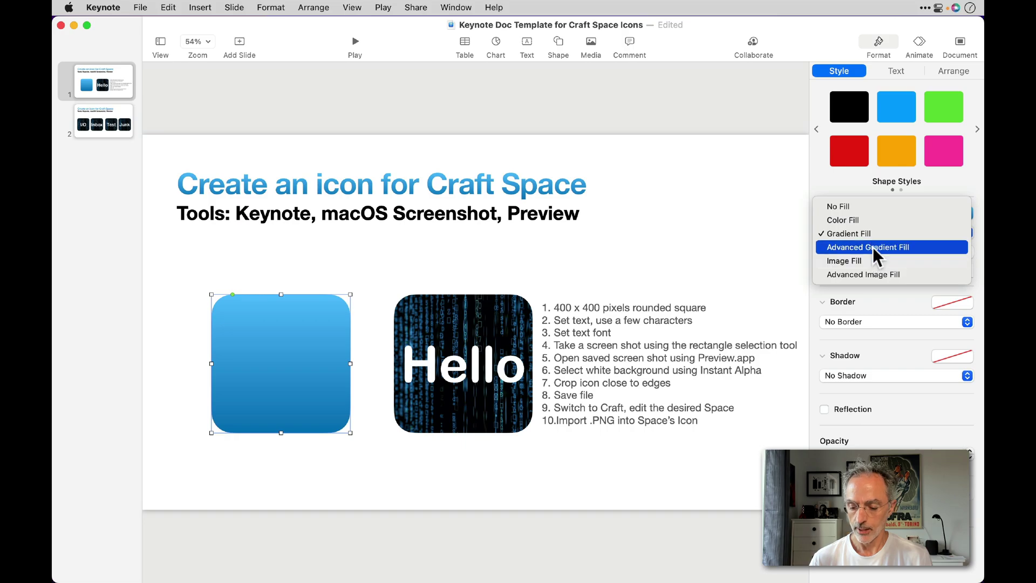
{"action": "left_click", "coordinate": [873, 247]}
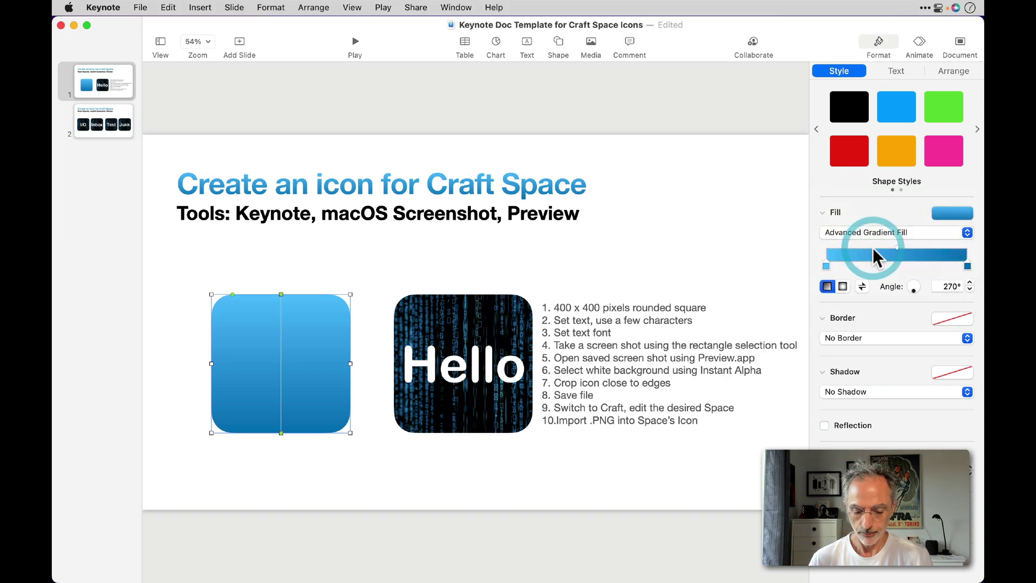
{"action": "left_click", "coordinate": [901, 259]}
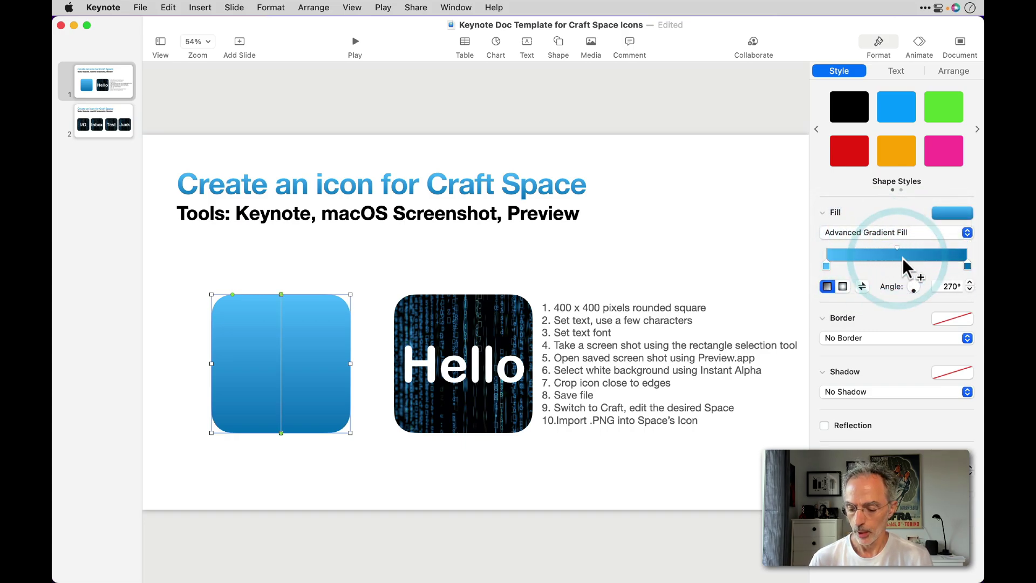
{"action": "double_click", "coordinate": [903, 266]}
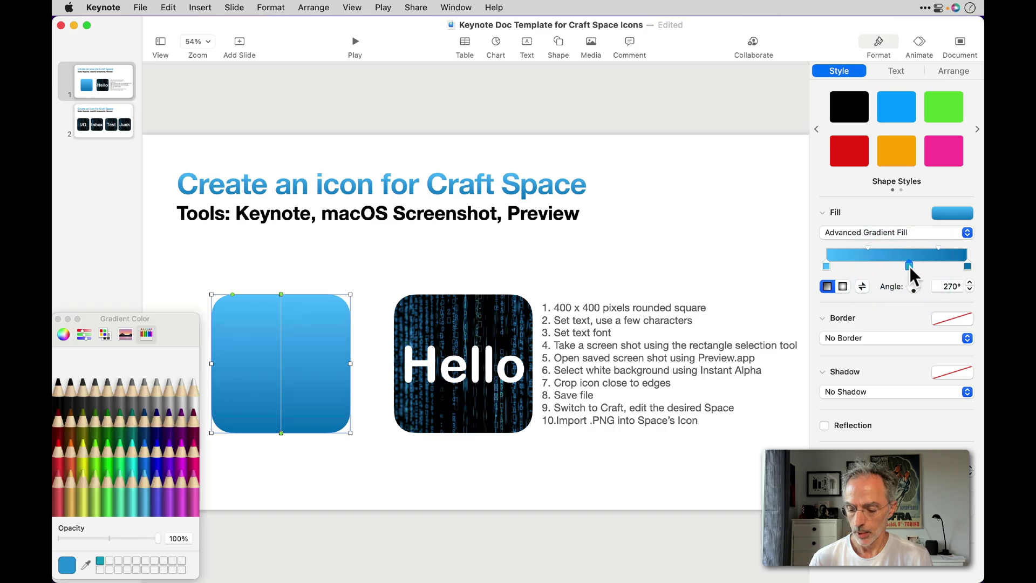
{"action": "left_click_drag", "start_coordinate": [902, 266], "coordinate": [909, 266]}
{"action": "left_click", "coordinate": [54, 487]}
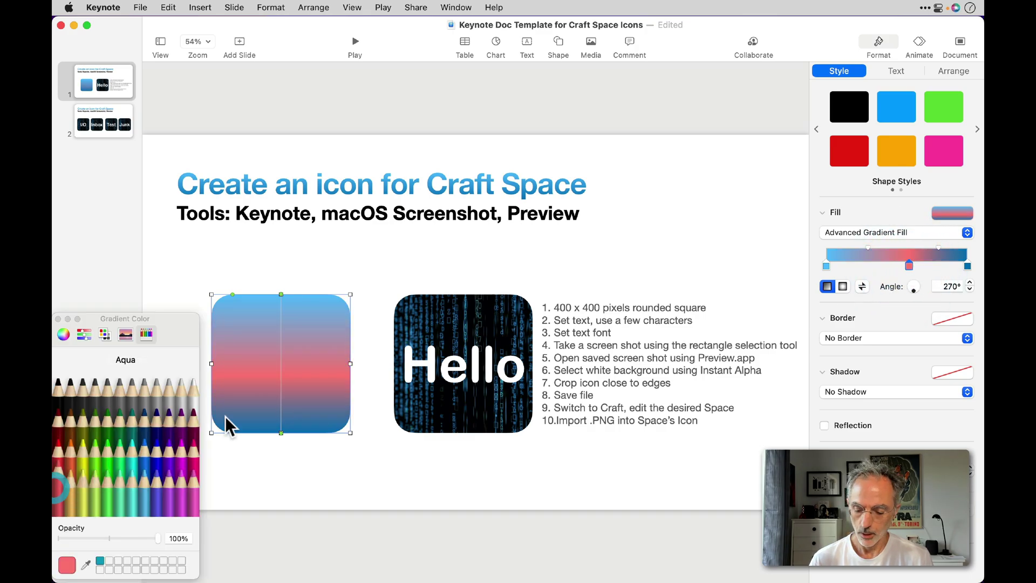
{"action": "left_click", "coordinate": [57, 318]}
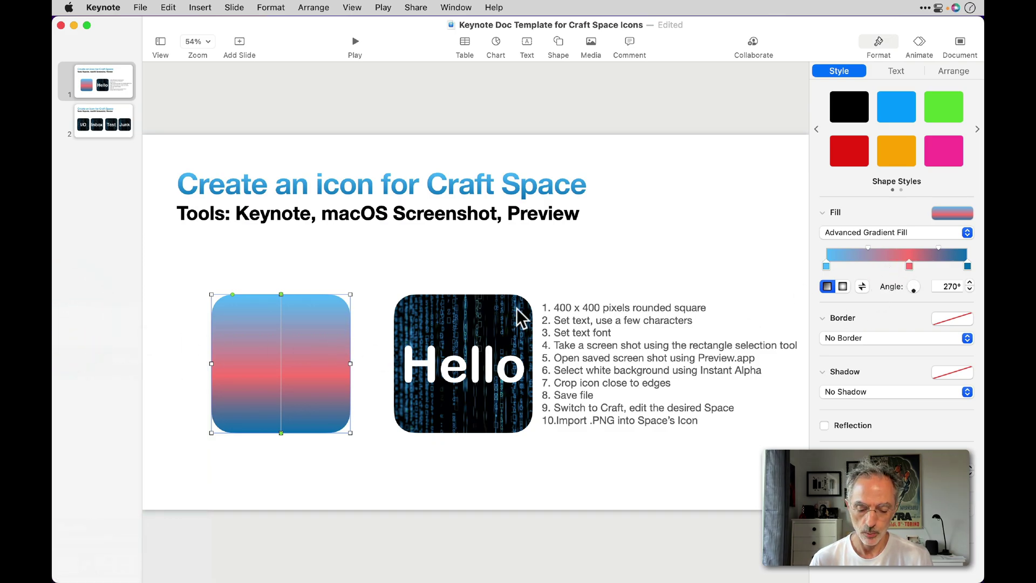
{"action": "left_click", "coordinate": [882, 232]}
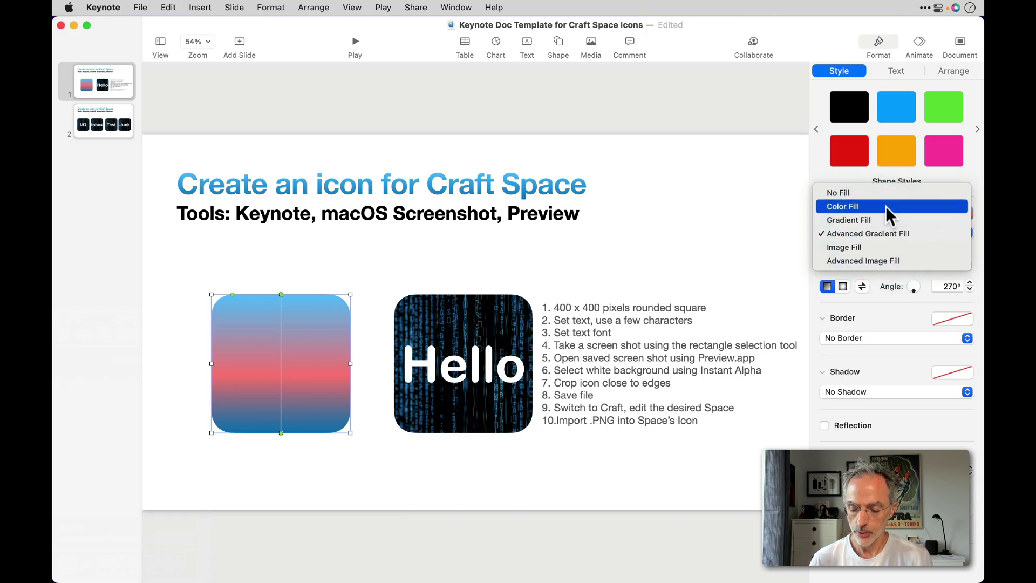
{"action": "left_click", "coordinate": [880, 221]}
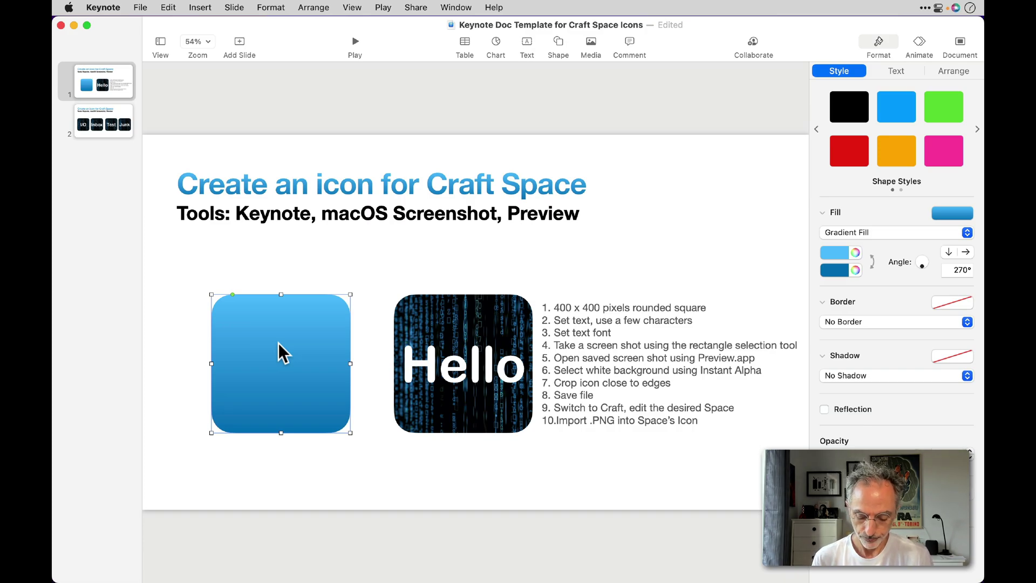
- Type 'Demo' into the blue rounded square and reselect the shape
{"action": "type", "text": "Demo"}
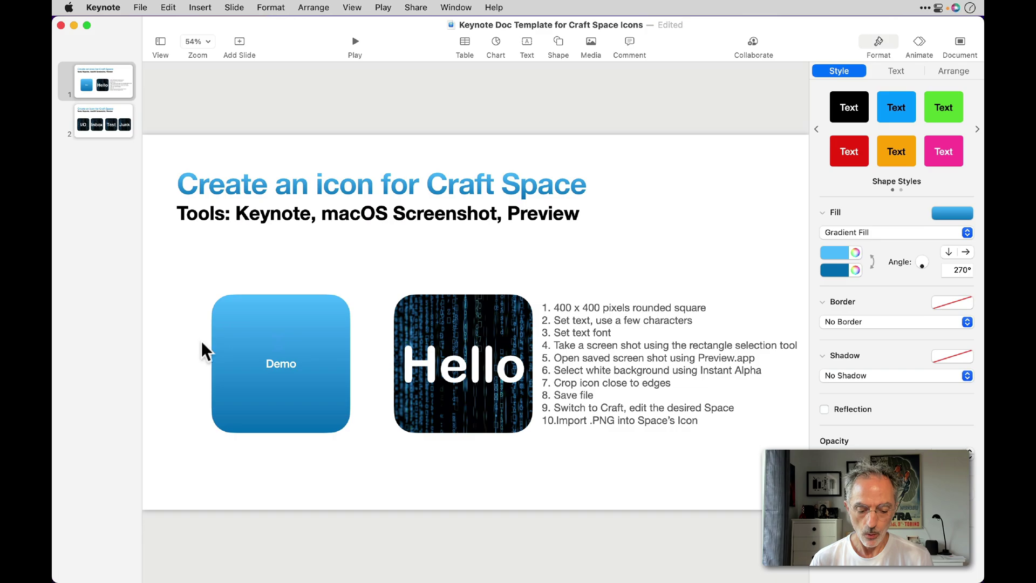
{"action": "left_click", "coordinate": [202, 342]}
{"action": "left_click", "coordinate": [287, 369]}
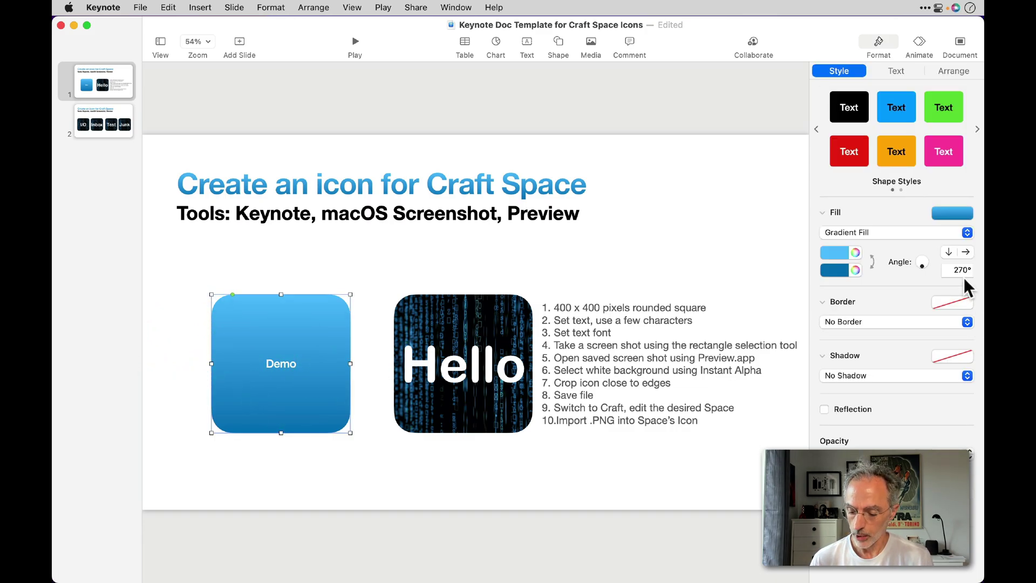
- Enlarge the Demo label's font size from 32 pt in the Text format pane
{"action": "left_click", "coordinate": [894, 71]}
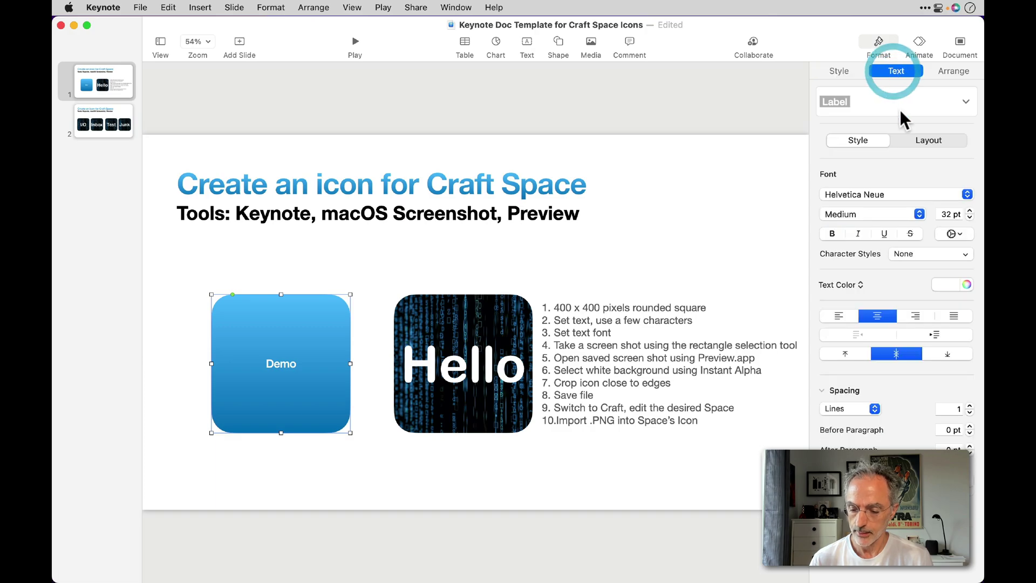
{"action": "left_click", "coordinate": [970, 211]}
{"action": "left_click", "coordinate": [970, 211]}
{"action": "left_click", "coordinate": [970, 211]}
{"action": "left_click_drag", "start_coordinate": [970, 211], "coordinate": [970, 212]}
- Set the Demo label's font to Arial Rounded MT Bold
{"action": "left_click", "coordinate": [879, 195]}
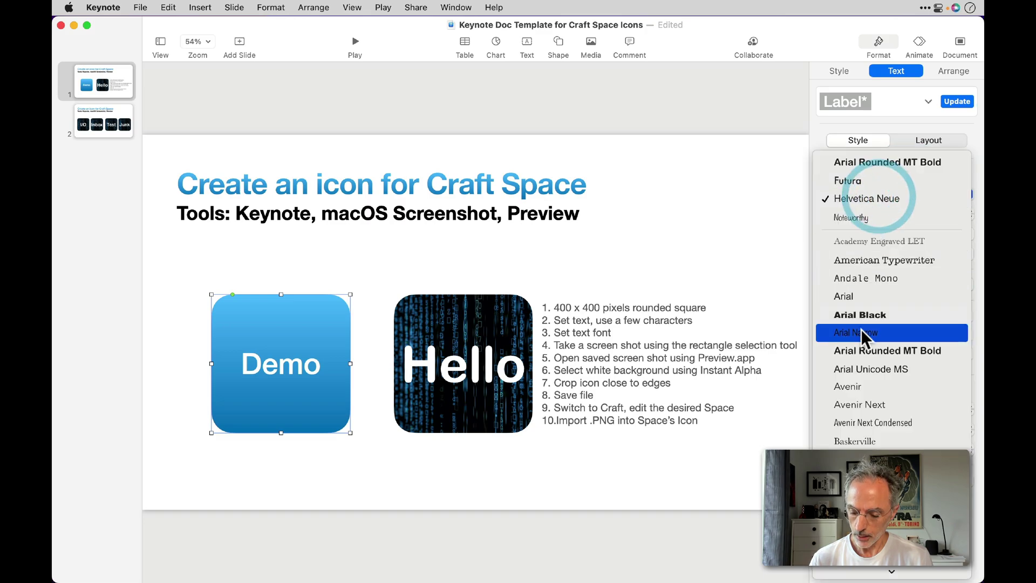
{"action": "left_click", "coordinate": [892, 348]}
{"action": "left_click", "coordinate": [434, 368]}
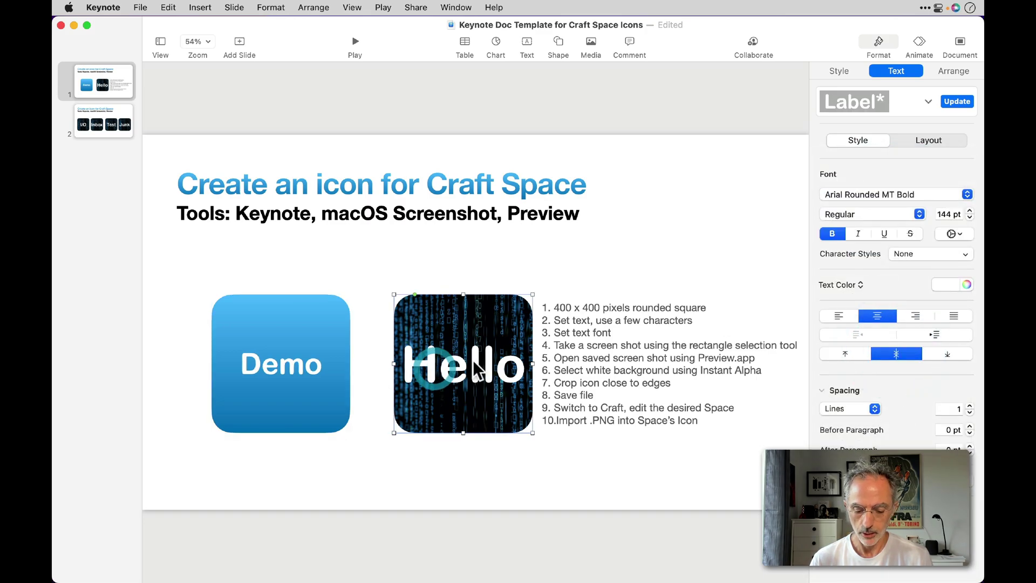
{"action": "left_click", "coordinate": [268, 379]}
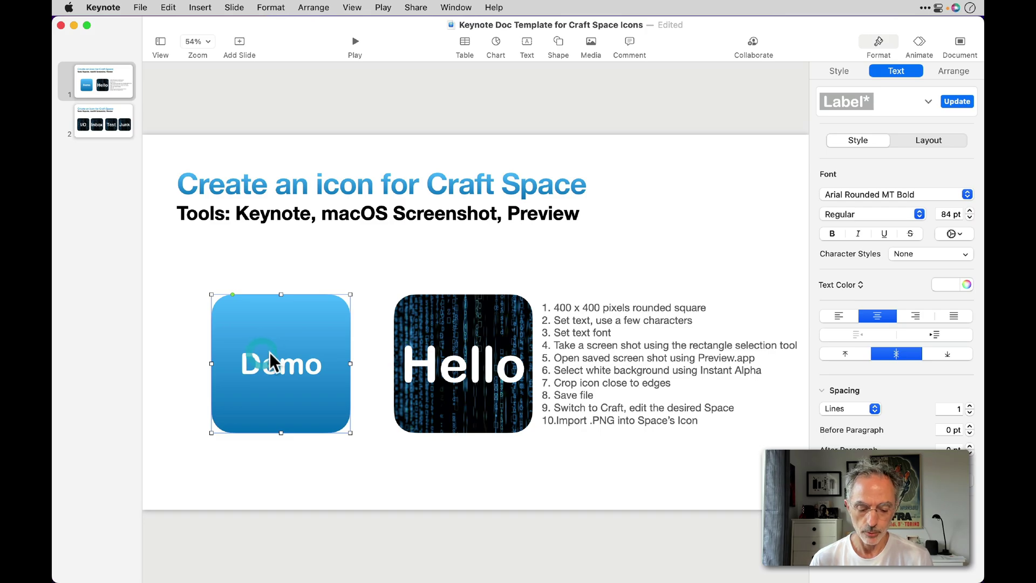
- Enlarge the Demo text to about 123 pt so it fills the square
{"action": "left_click", "coordinate": [970, 210]}
{"action": "left_click", "coordinate": [970, 211]}
{"action": "left_click", "coordinate": [970, 211]}
{"action": "left_click_drag", "start_coordinate": [969, 211], "coordinate": [969, 211]}
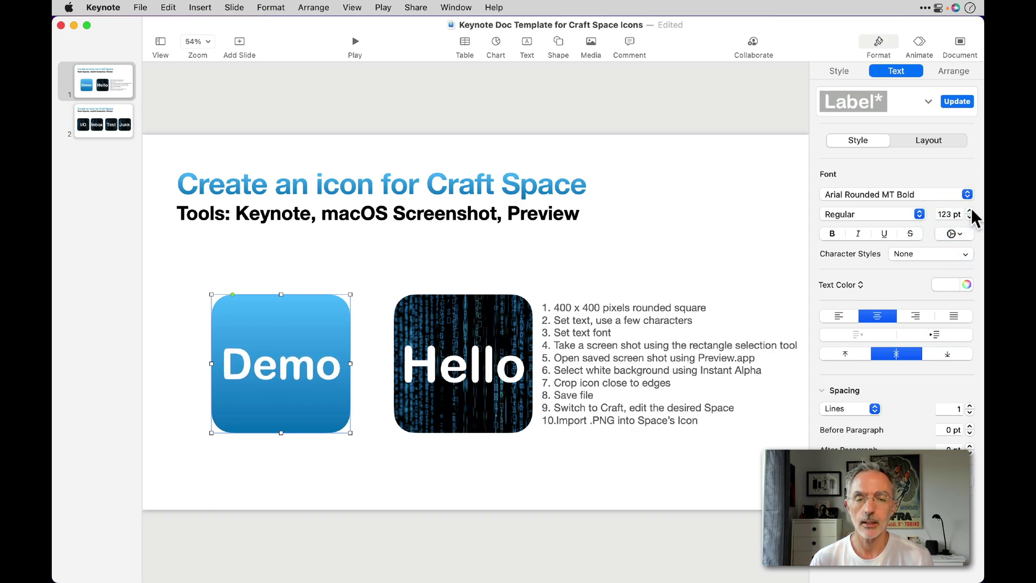
{"action": "left_click", "coordinate": [407, 274]}
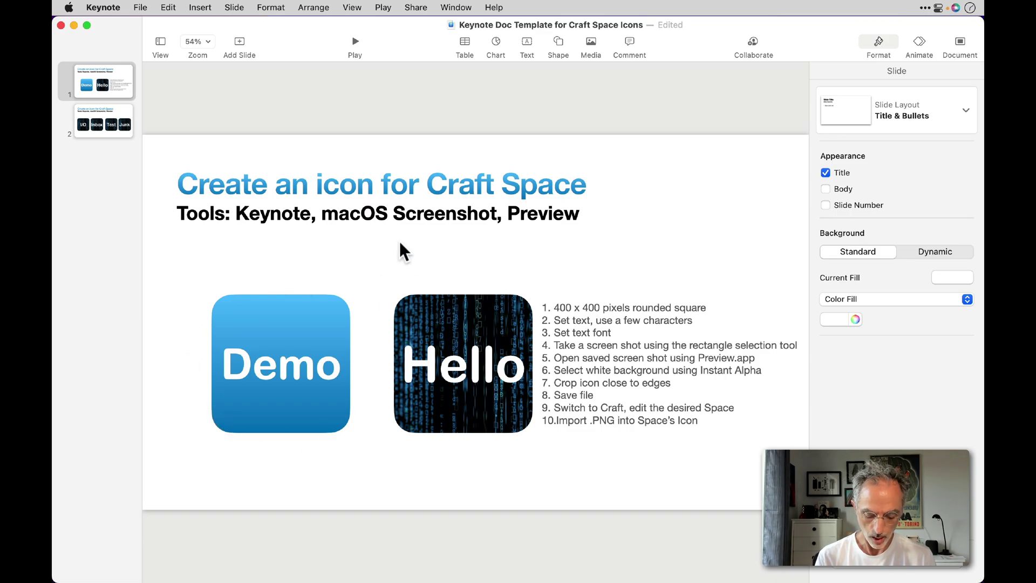
- Take an area screenshot of the blue Demo icon on the Keynote slide and save it as a file
{"action": "key", "text": "super+shift+4"}
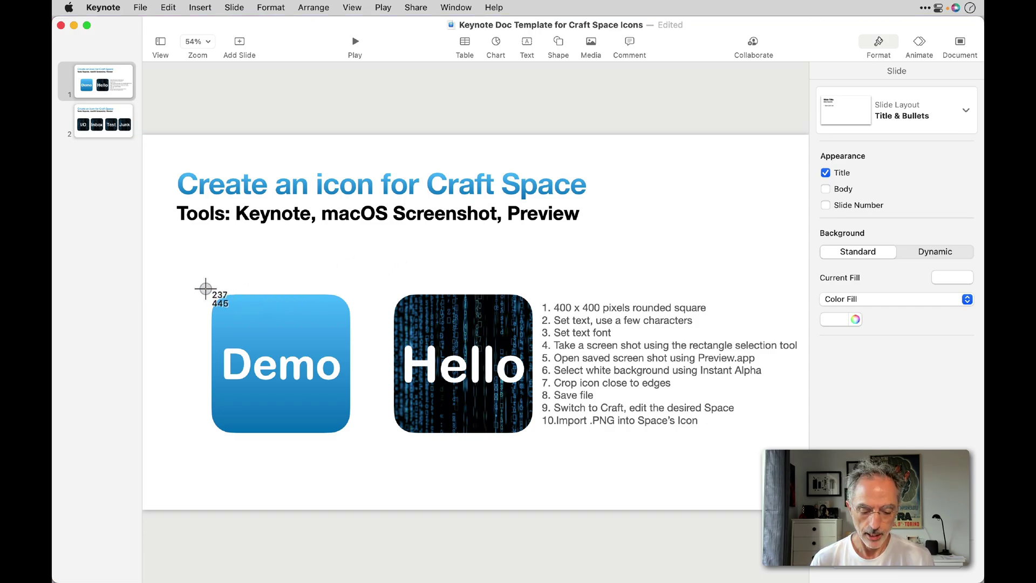
{"action": "left_click_drag", "start_coordinate": [201, 286], "coordinate": [363, 444]}
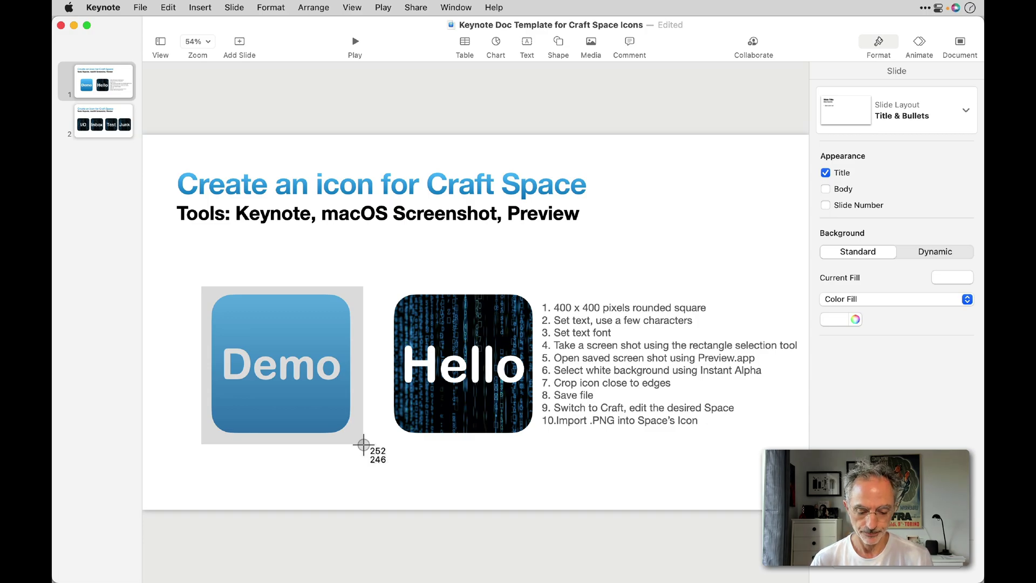
{"action": "left_click_drag", "start_coordinate": [363, 444], "coordinate": [363, 444]}
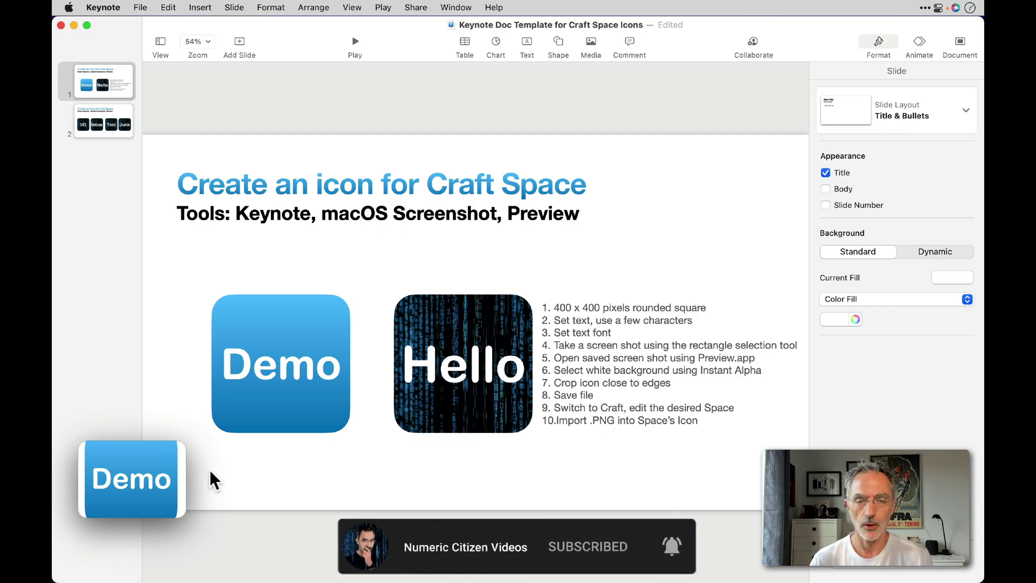
{"action": "mouse_move", "coordinate": [170, 494]}
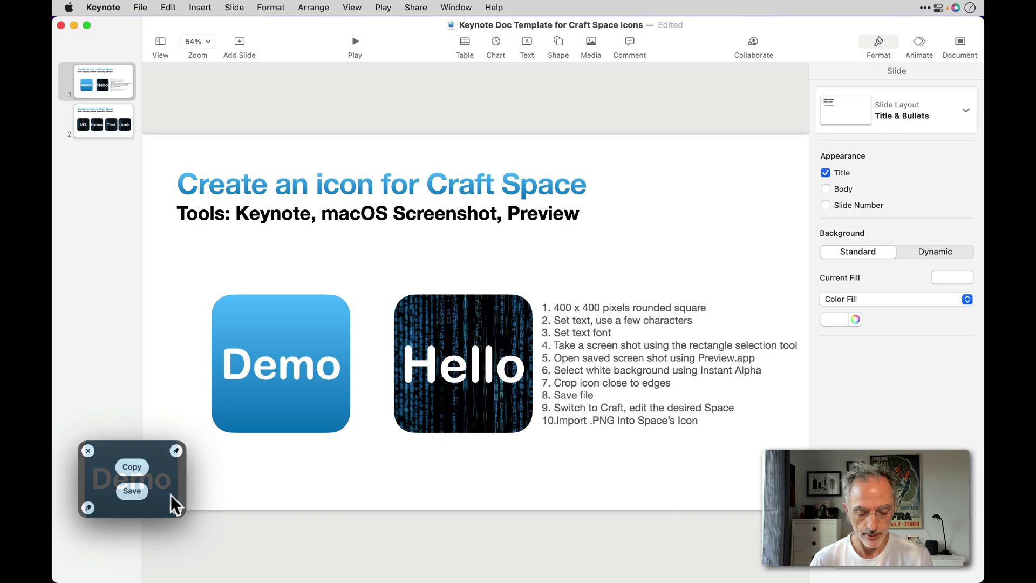
{"action": "left_click", "coordinate": [134, 491]}
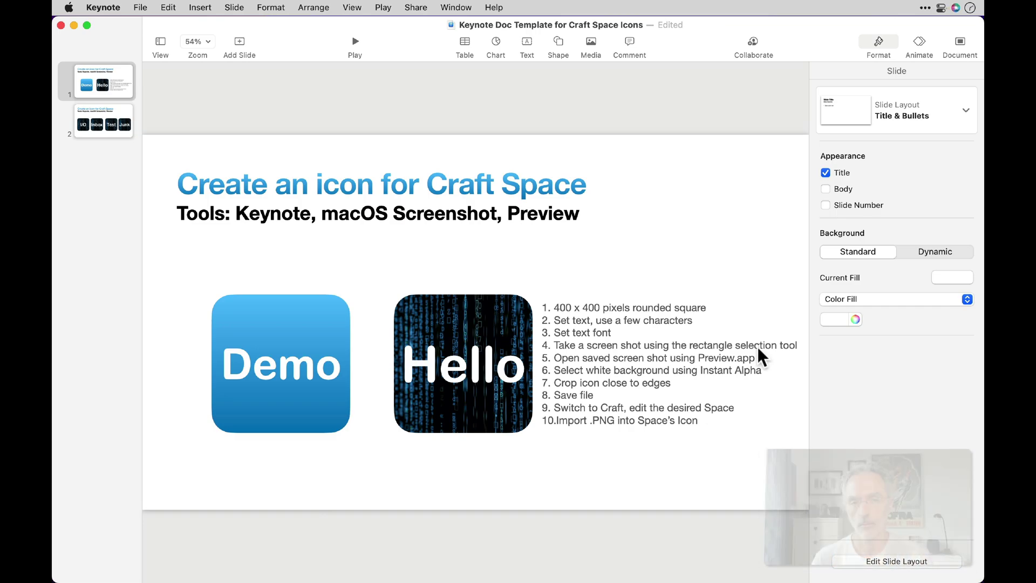
- In Finder, hide the other apps and open the Demo screenshot from the desktop in Preview
{"action": "key", "text": "super+Tab"}
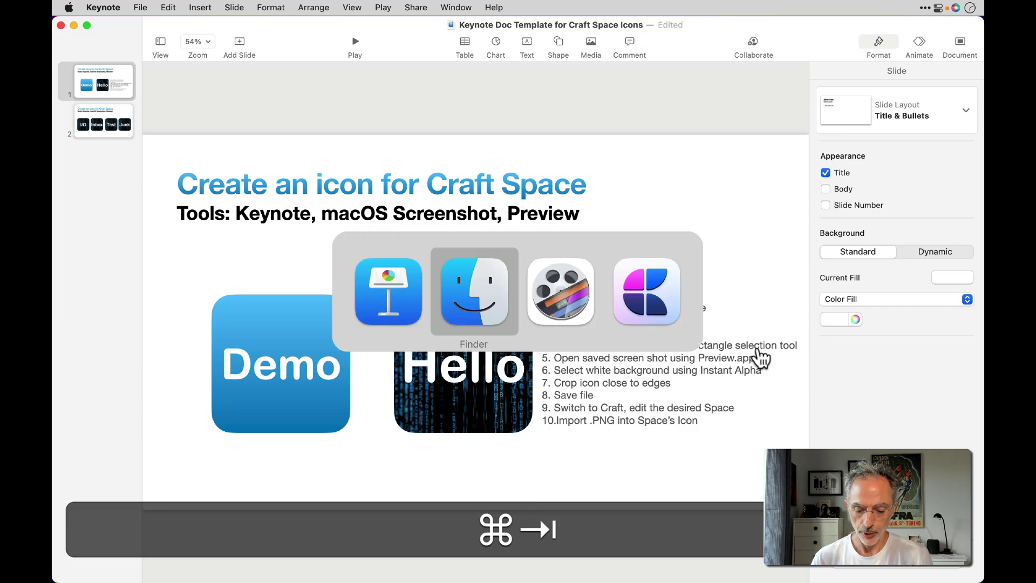
{"action": "key", "text": "alt+super+h"}
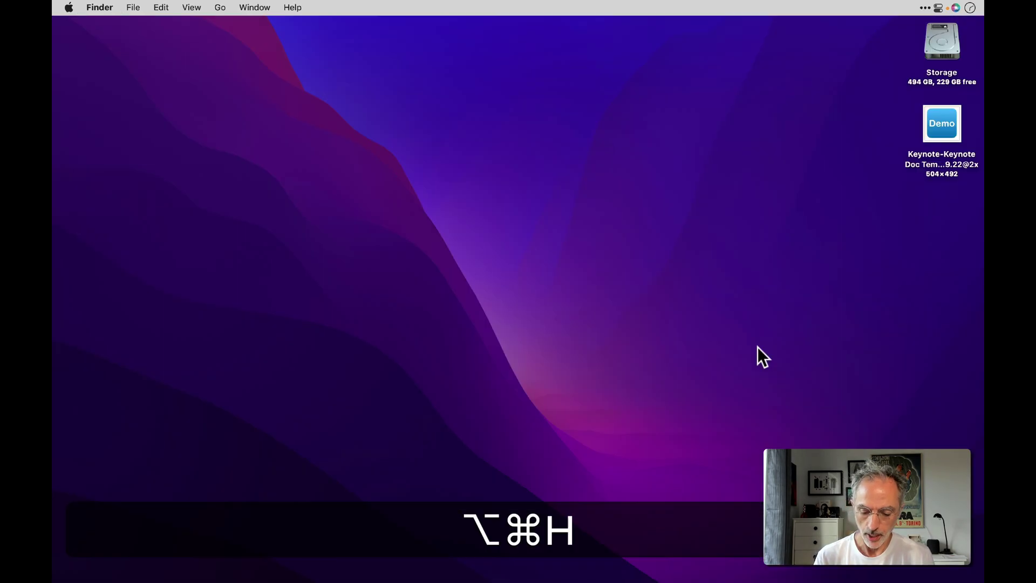
{"action": "double_click", "coordinate": [939, 124]}
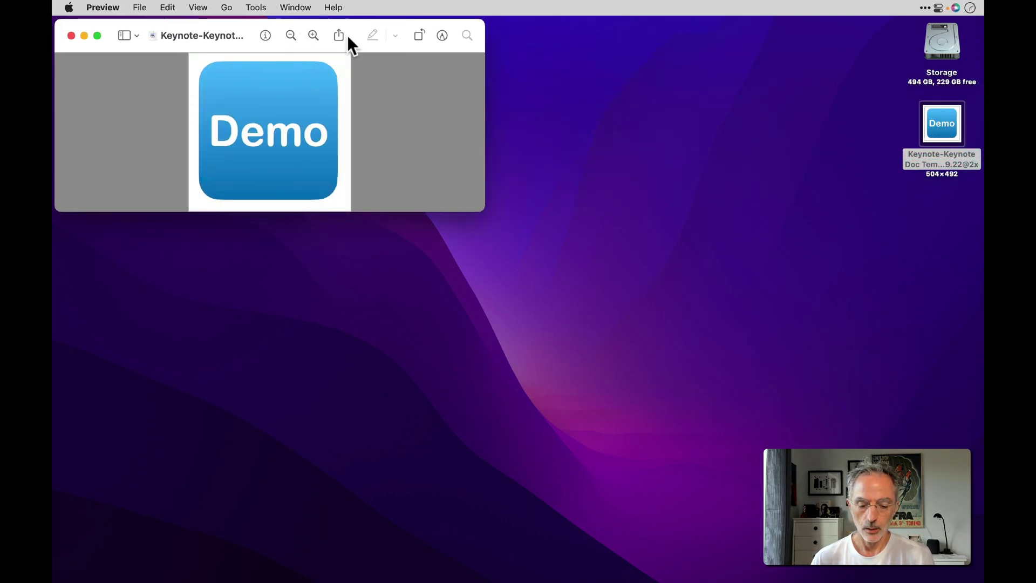
{"action": "left_click_drag", "start_coordinate": [355, 28], "coordinate": [478, 63]}
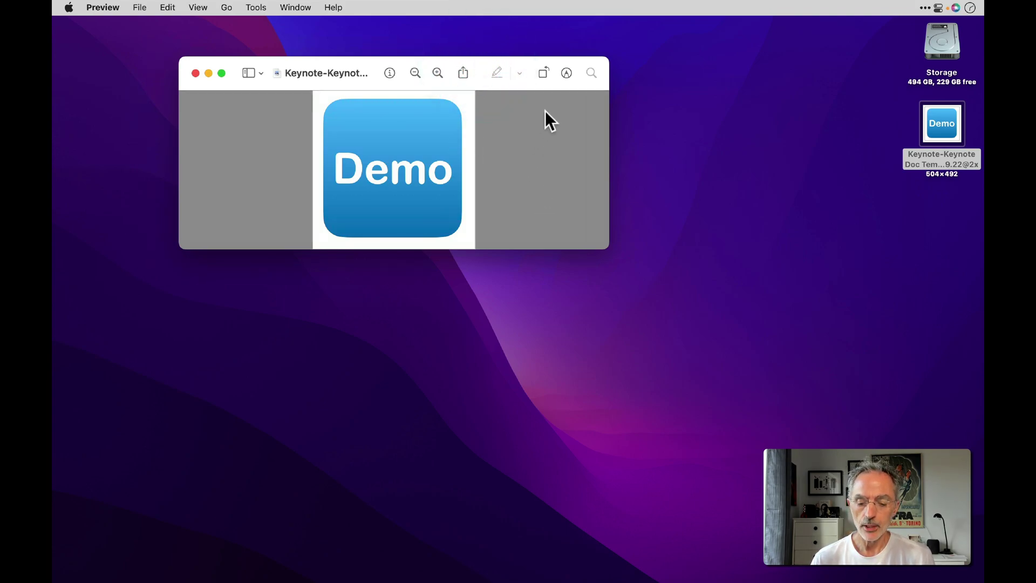
- Remove the white background around the Demo icon with Instant Alpha, leaving transparent corners
{"action": "left_click", "coordinate": [566, 73]}
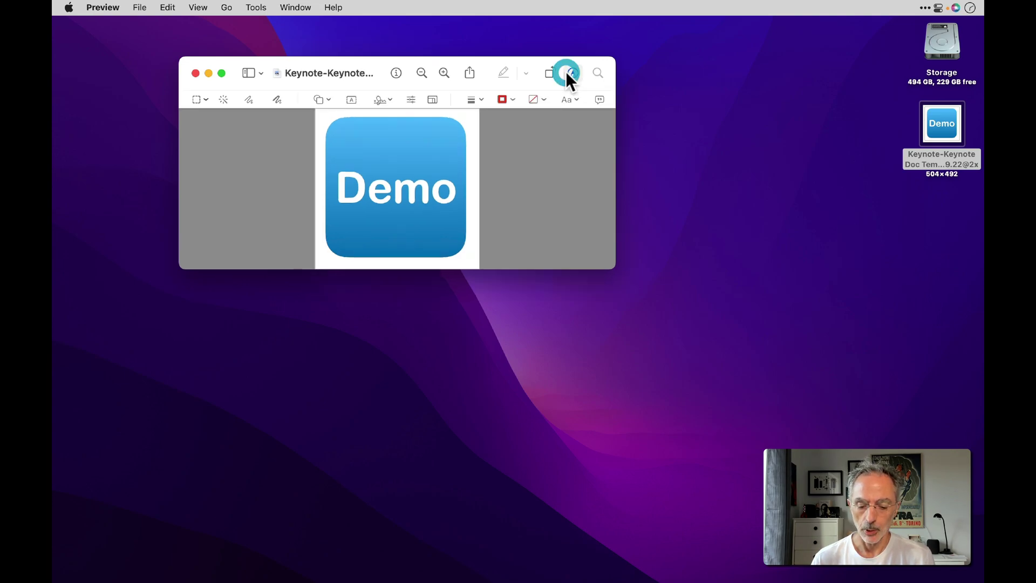
{"action": "left_click", "coordinate": [223, 99]}
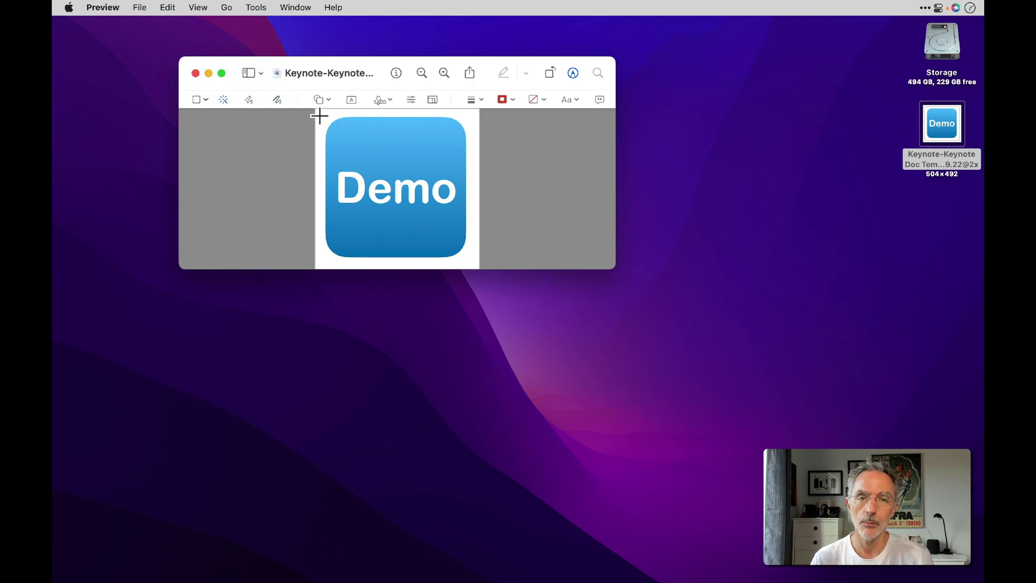
{"action": "left_click_drag", "start_coordinate": [319, 116], "coordinate": [309, 99]}
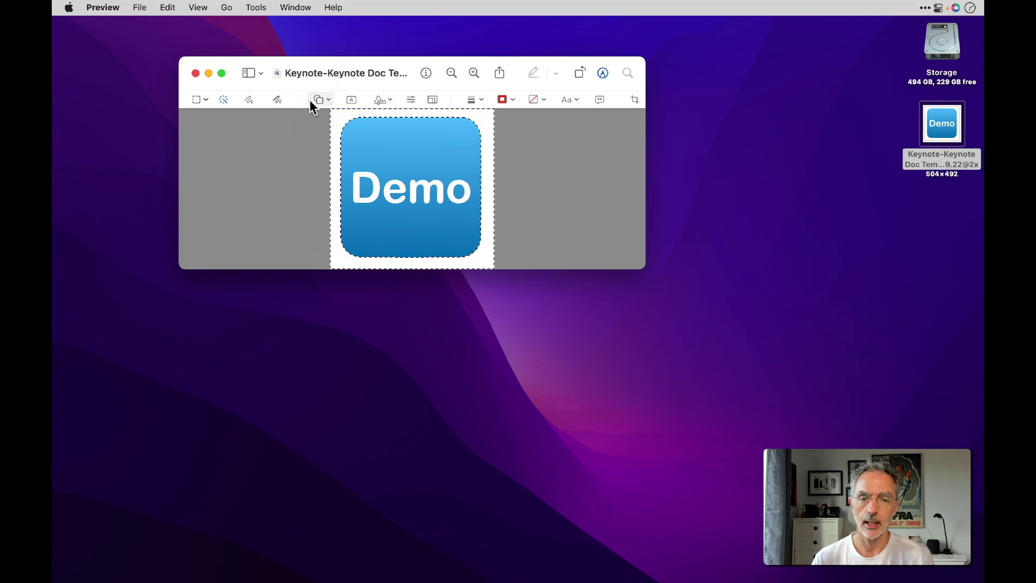
{"action": "key", "text": "BackSpace"}
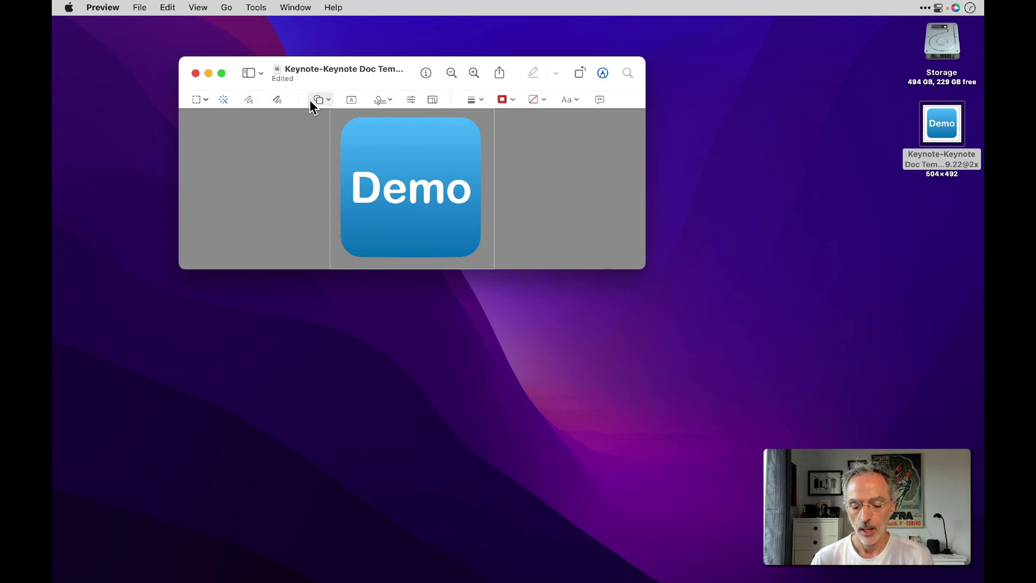
- Crop the Demo image to a rectangular selection tightened around the rounded blue icon
{"action": "left_click", "coordinate": [200, 97]}
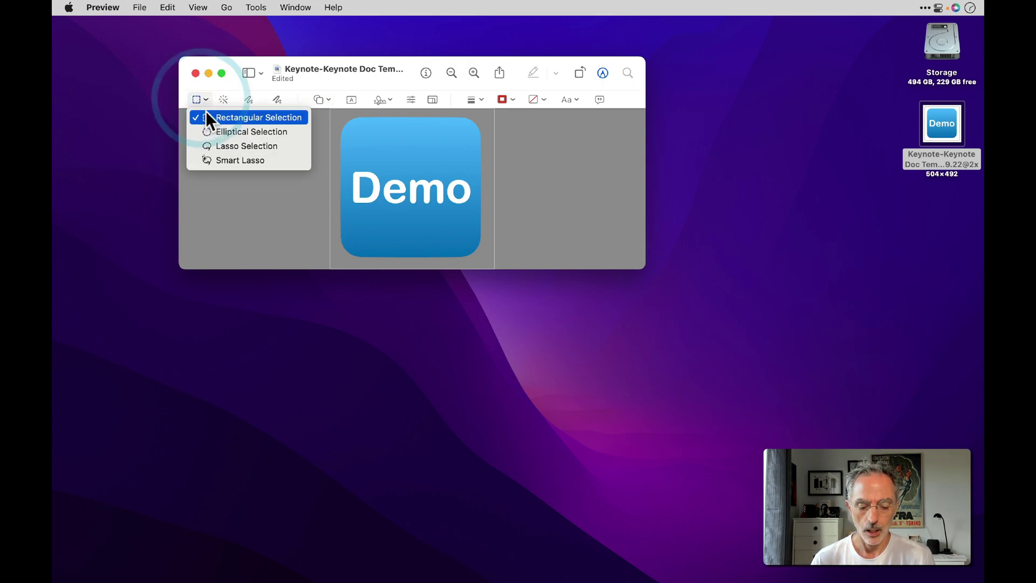
{"action": "left_click", "coordinate": [206, 116]}
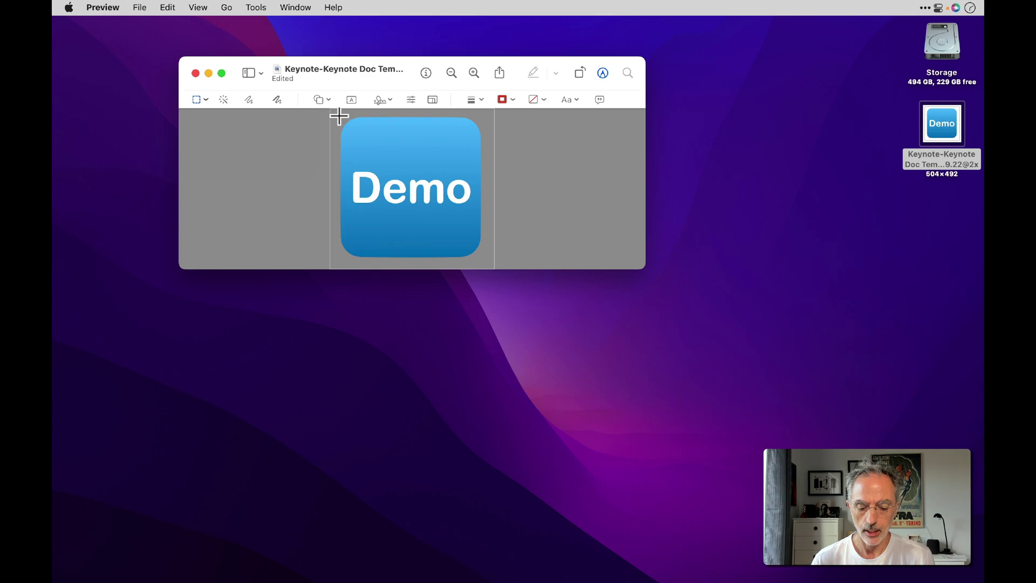
{"action": "left_click_drag", "start_coordinate": [339, 115], "coordinate": [481, 257]}
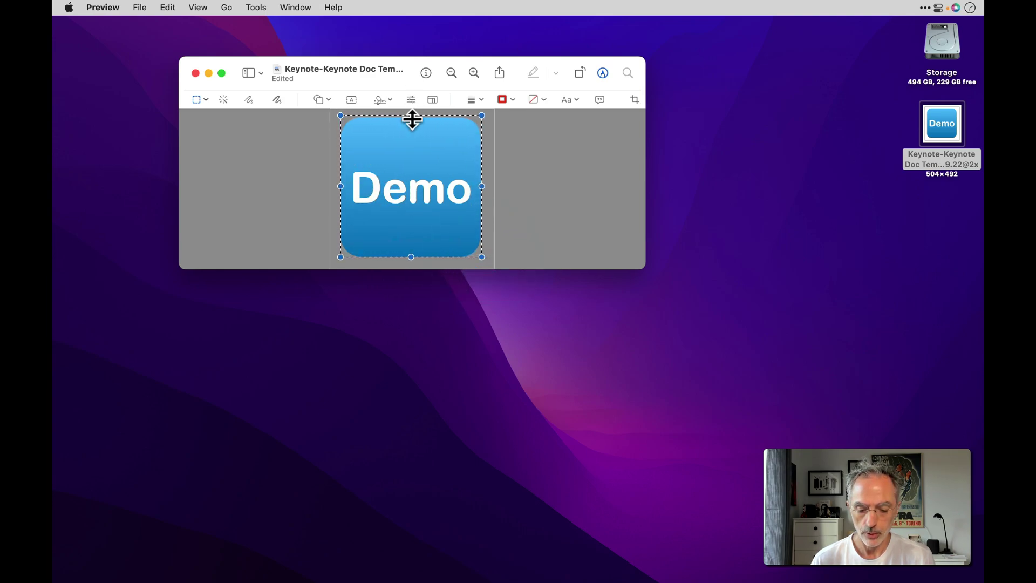
{"action": "left_click_drag", "start_coordinate": [412, 119], "coordinate": [412, 121]}
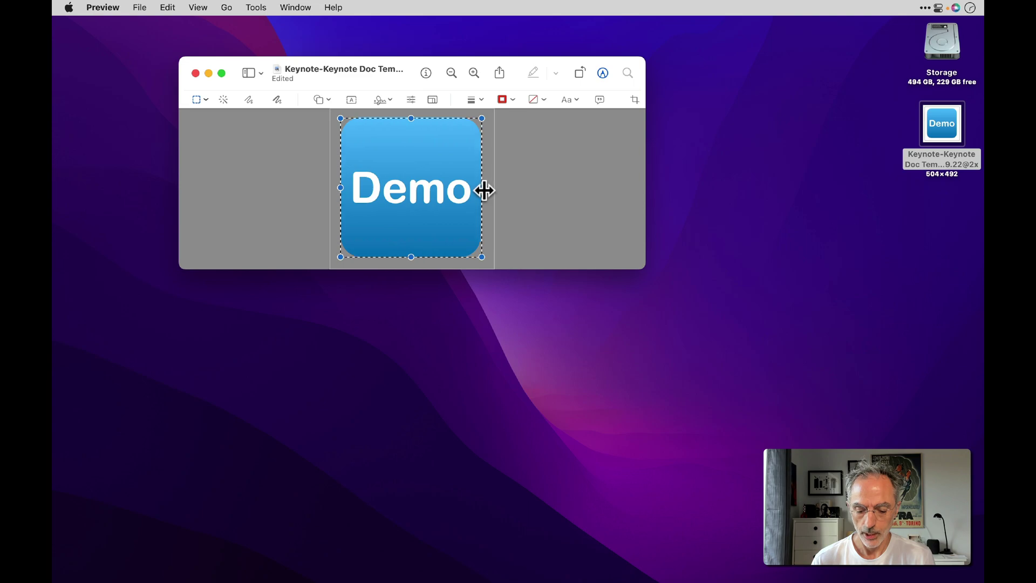
{"action": "left_click", "coordinate": [257, 8]}
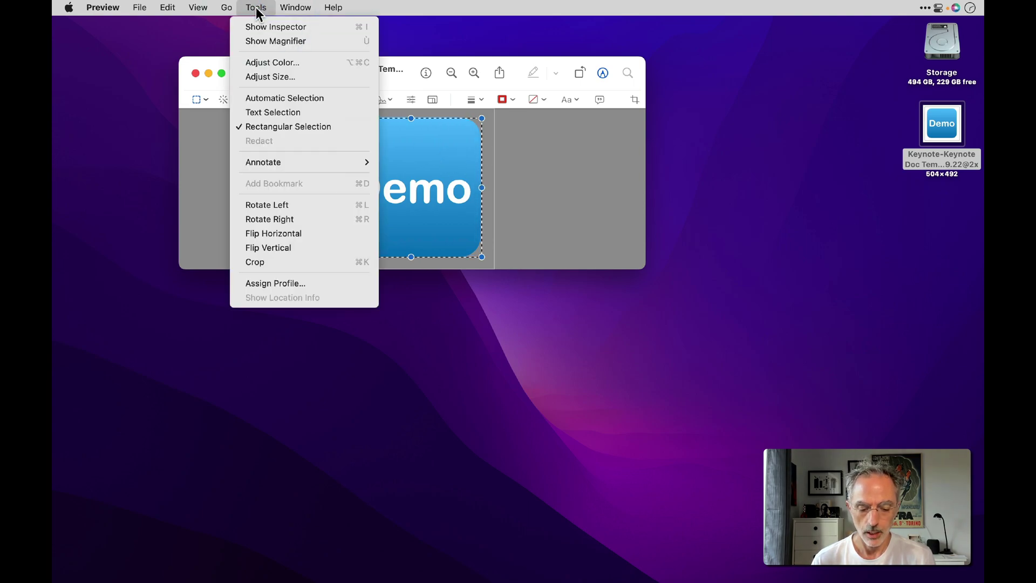
{"action": "left_click", "coordinate": [256, 8]}
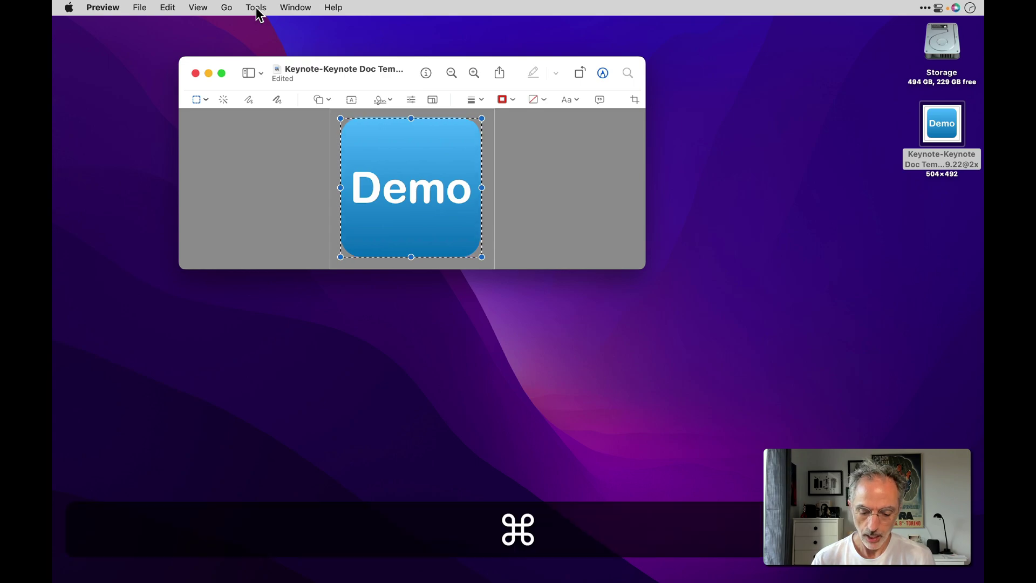
{"action": "key", "text": "super+k"}
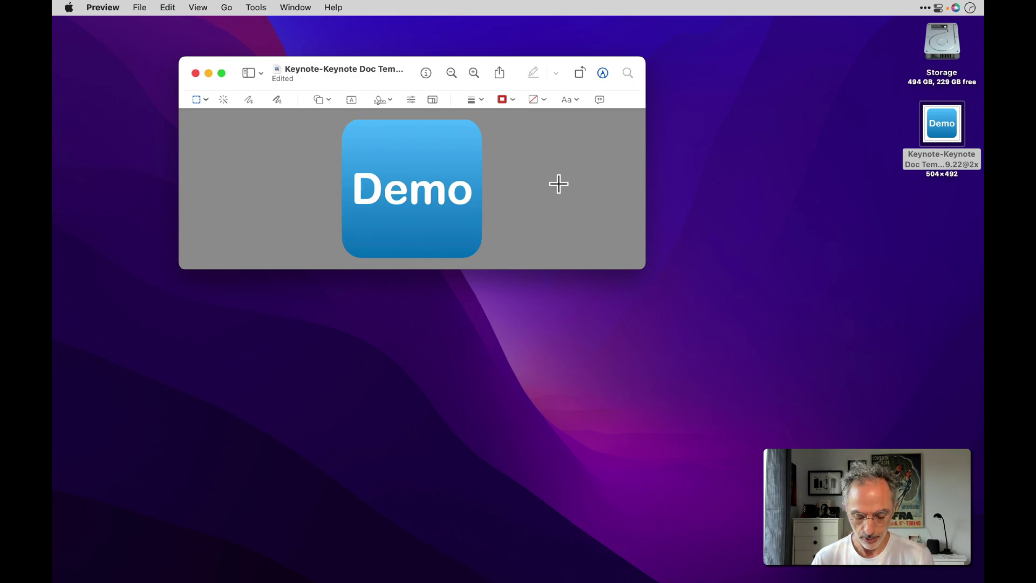
- Close the edited Demo image in Preview and return to Craft
{"action": "left_click", "coordinate": [195, 73]}
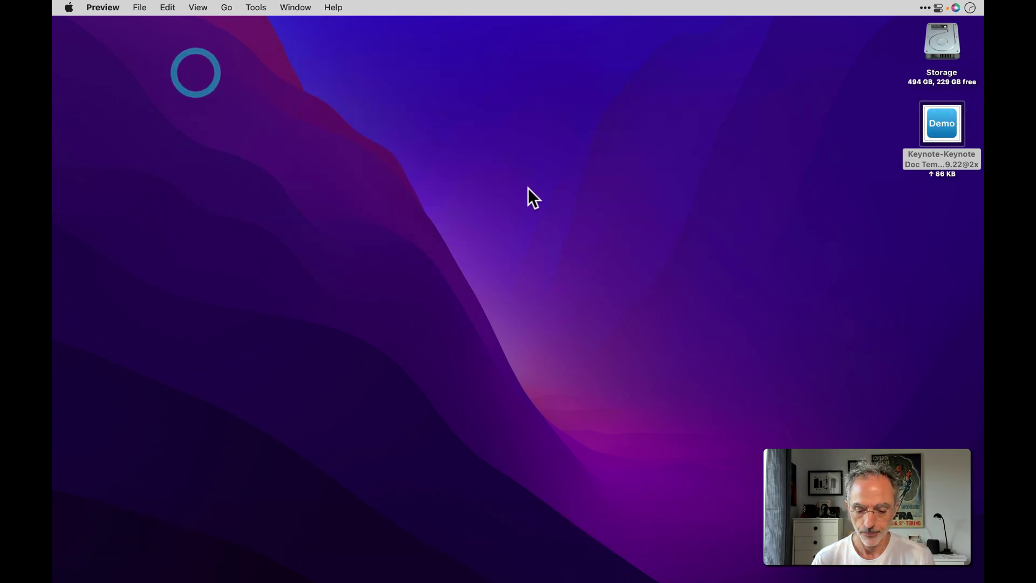
{"action": "left_click", "coordinate": [959, 232]}
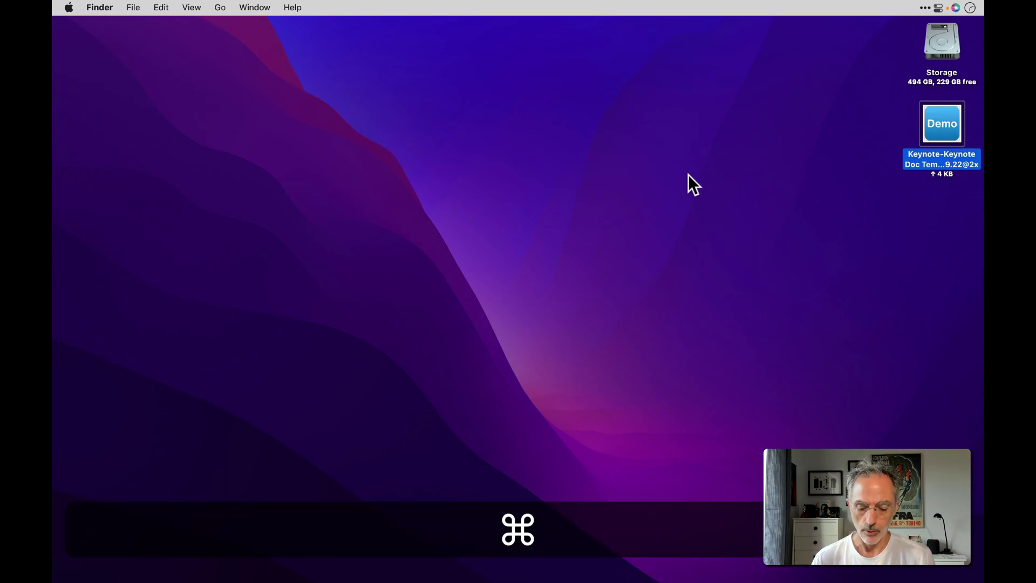
{"action": "key", "text": "super+Tab"}
{"action": "key", "text": "super+Tab"}
{"action": "key", "text": "super+Tab"}
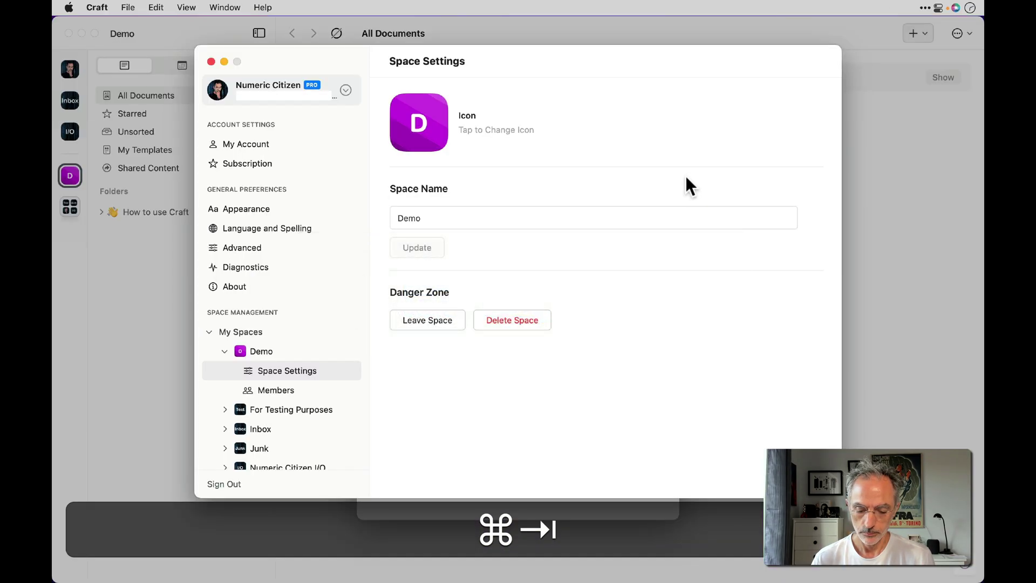
- Set the Demo space icon to the Demo PNG from the Desktop, then collapse the space's sub-items
{"action": "left_click", "coordinate": [424, 132]}
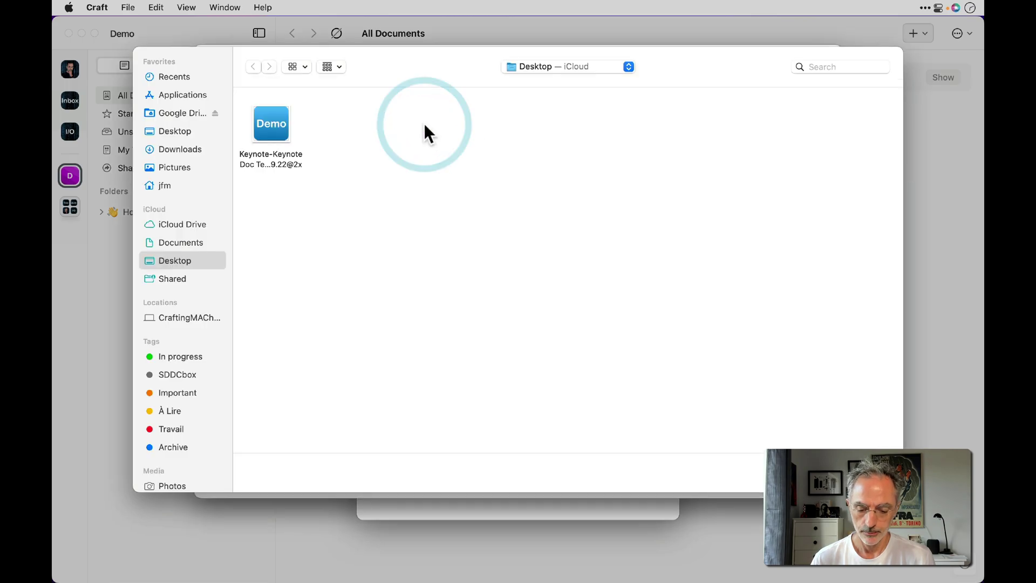
{"action": "double_click", "coordinate": [281, 127]}
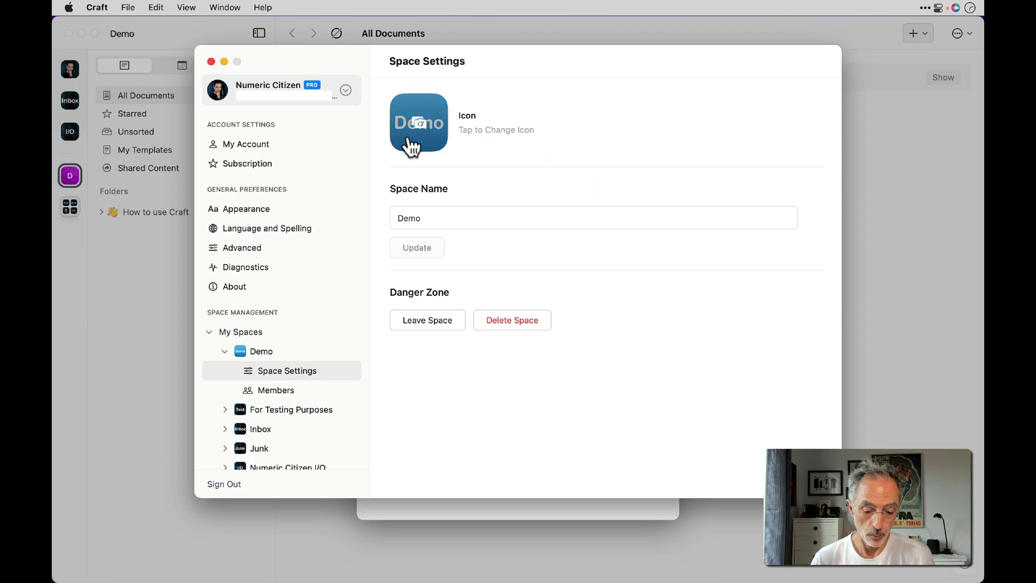
{"action": "left_click", "coordinate": [227, 350]}
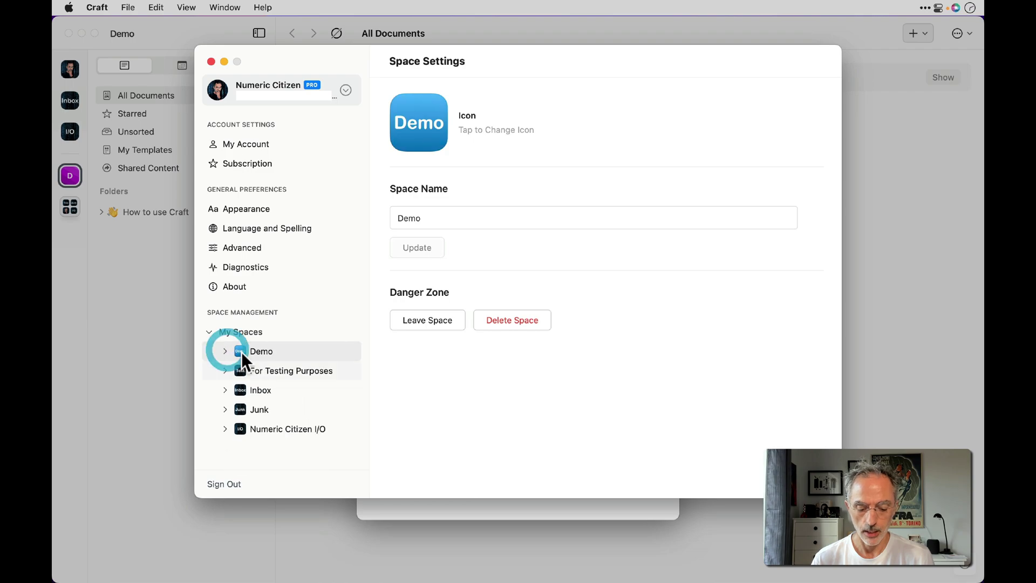